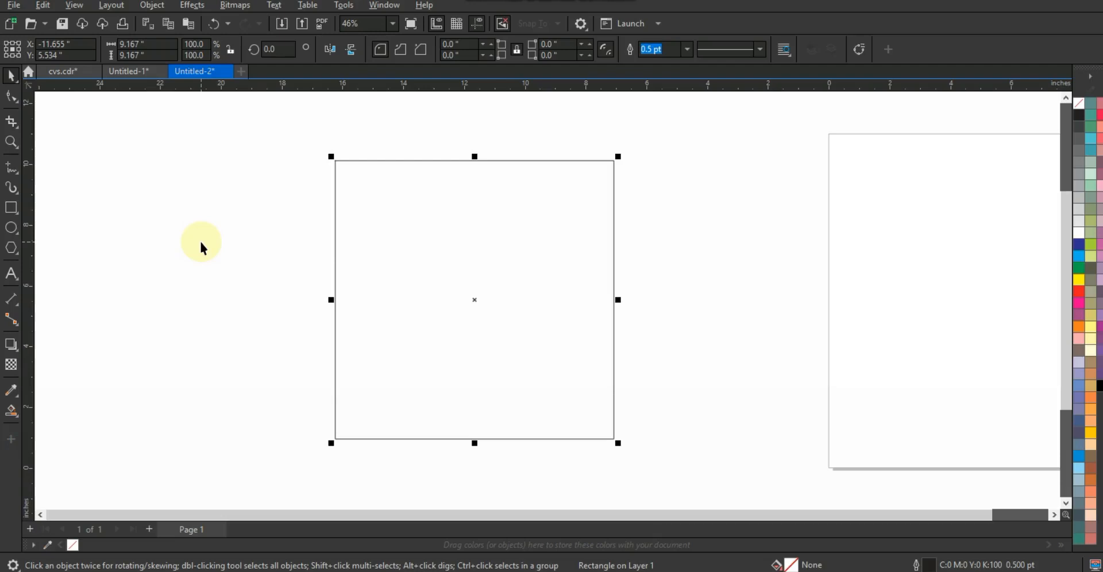
# Fill the selected square with dark maroon, C40 M95 Y81 K62, using the Interactive Fill tool, and deselect it.
pyautogui.click(17, 421)
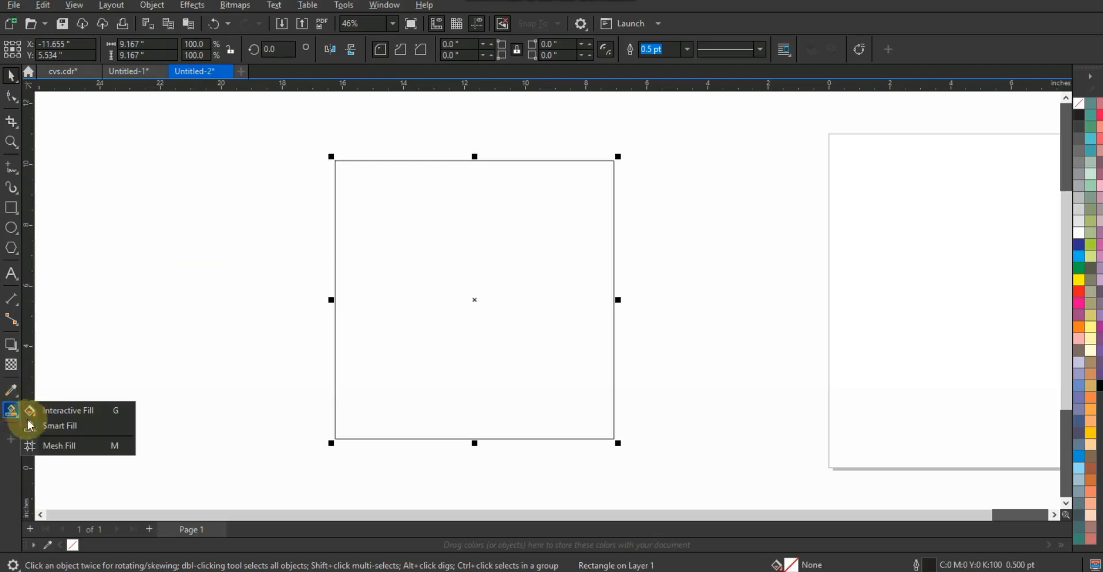
pyautogui.click(48, 409)
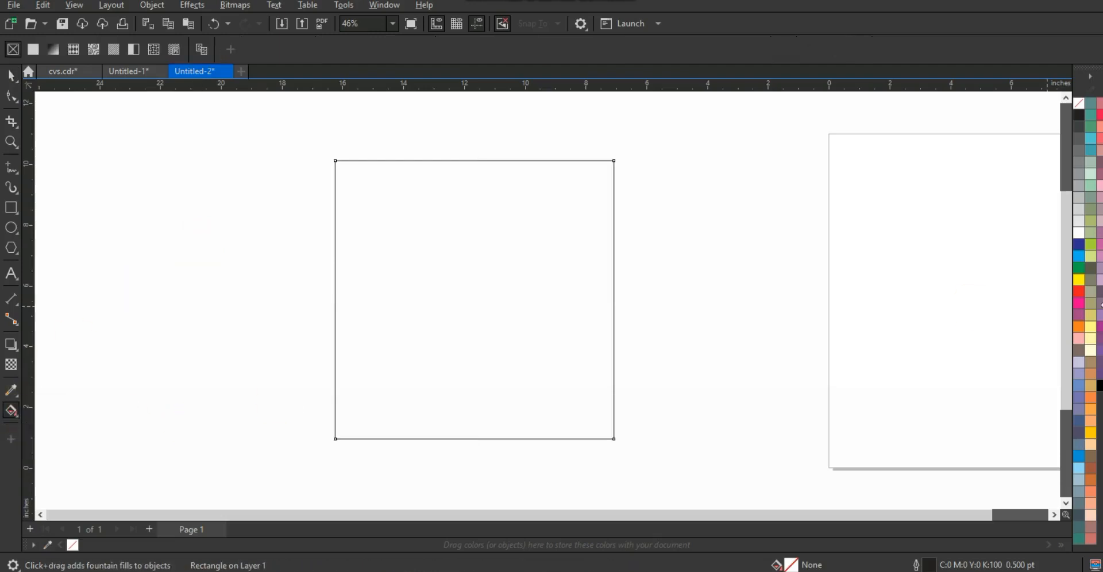
pyautogui.click(1077, 306)
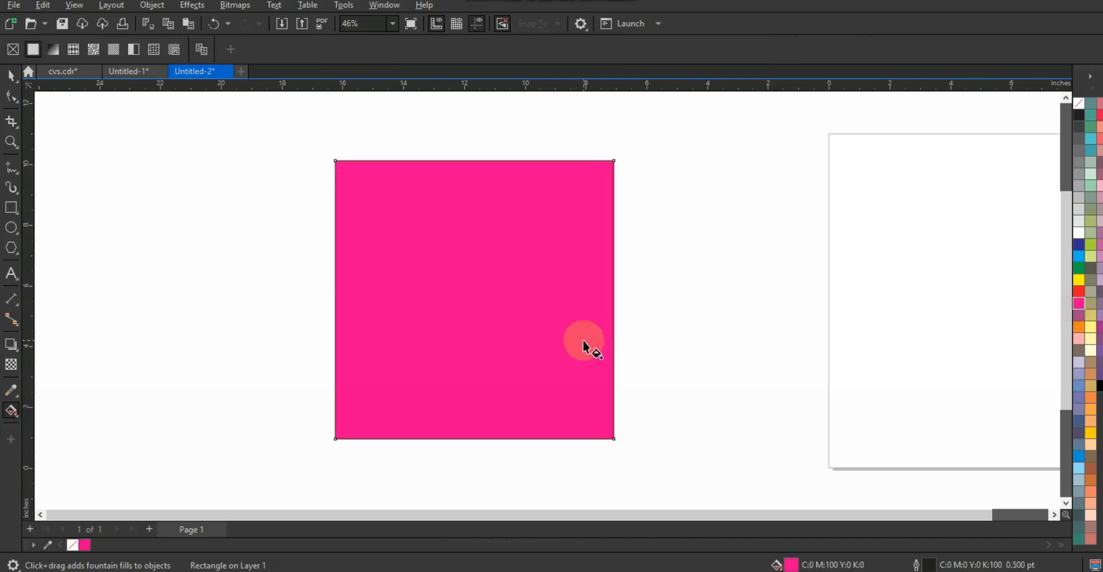
pyautogui.click(473, 309)
pyautogui.click(208, 46)
pyautogui.click(213, 75)
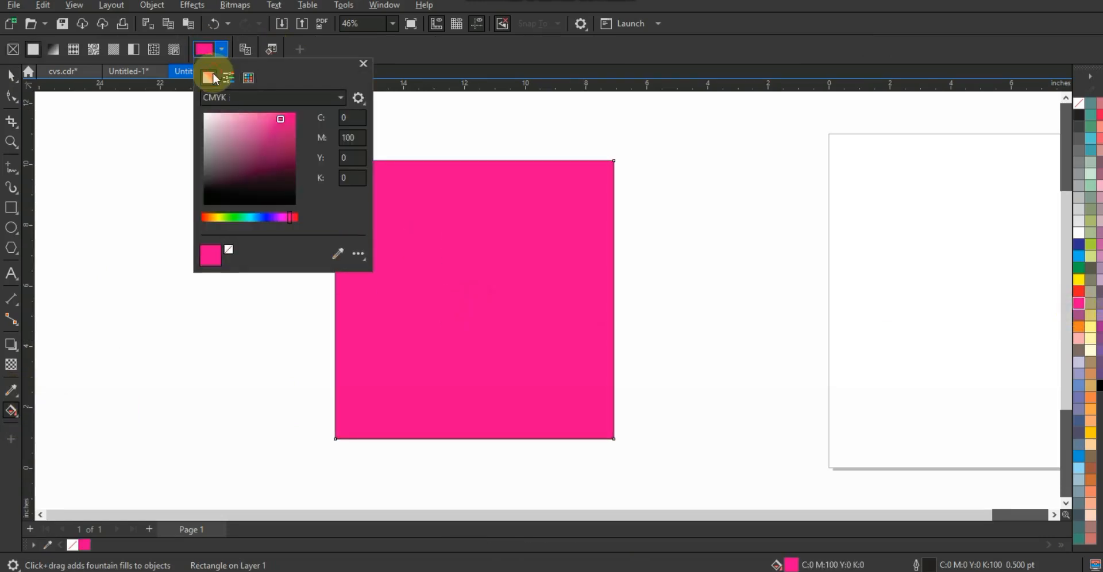
pyautogui.moveTo(290, 221); pyautogui.dragTo(295, 219)
pyautogui.moveTo(286, 119); pyautogui.dragTo(284, 167)
pyautogui.click(285, 168)
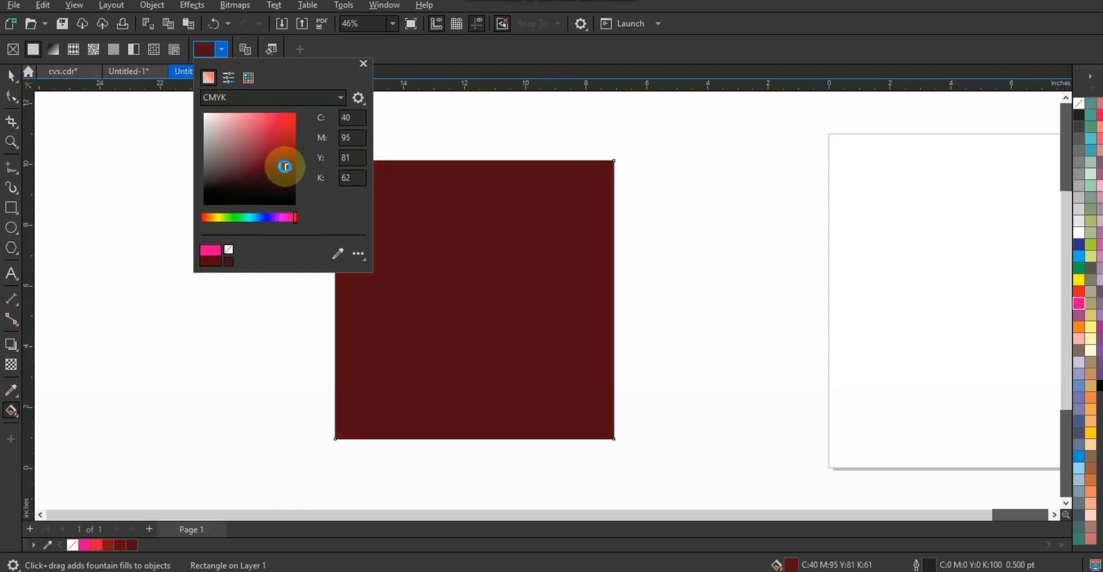
pyautogui.click(9, 75)
pyautogui.click(9, 76)
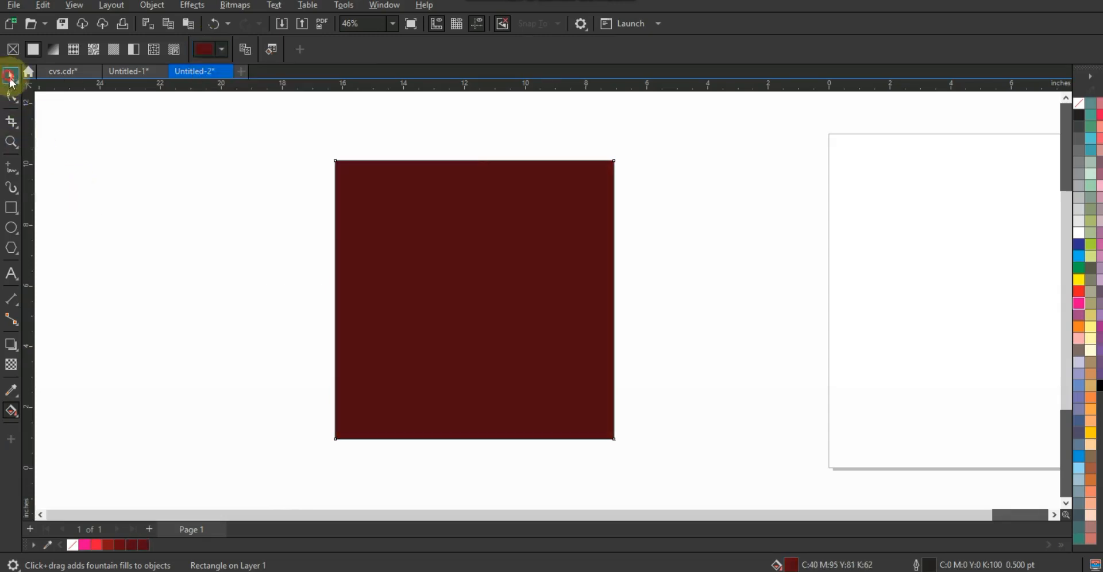
pyautogui.click(165, 270)
# Duplicate the maroon square horizontally to its left, leaving a gap between the two squares.
pyautogui.click(39, 514)
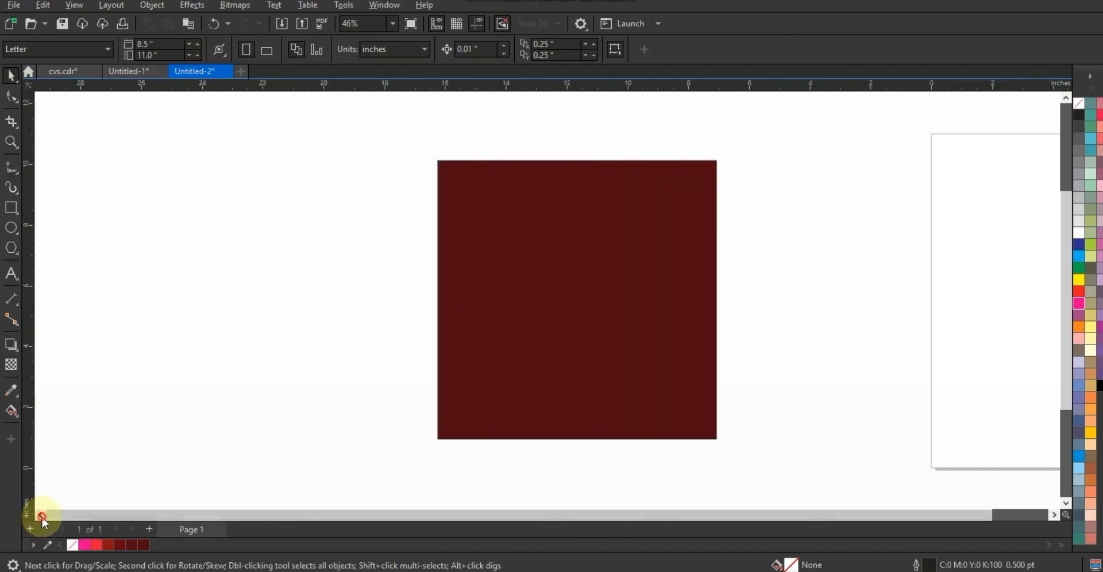
pyautogui.click(703, 349)
pyautogui.moveTo(777, 311); pyautogui.dragTo(408, 279)
pyautogui.click(155, 230)
# Draw a thin bar about 9.8 × 0.09 in across the left square near its upper edge and fill it black.
pyautogui.click(11, 208)
pyautogui.moveTo(265, 180); pyautogui.dragTo(561, 182)
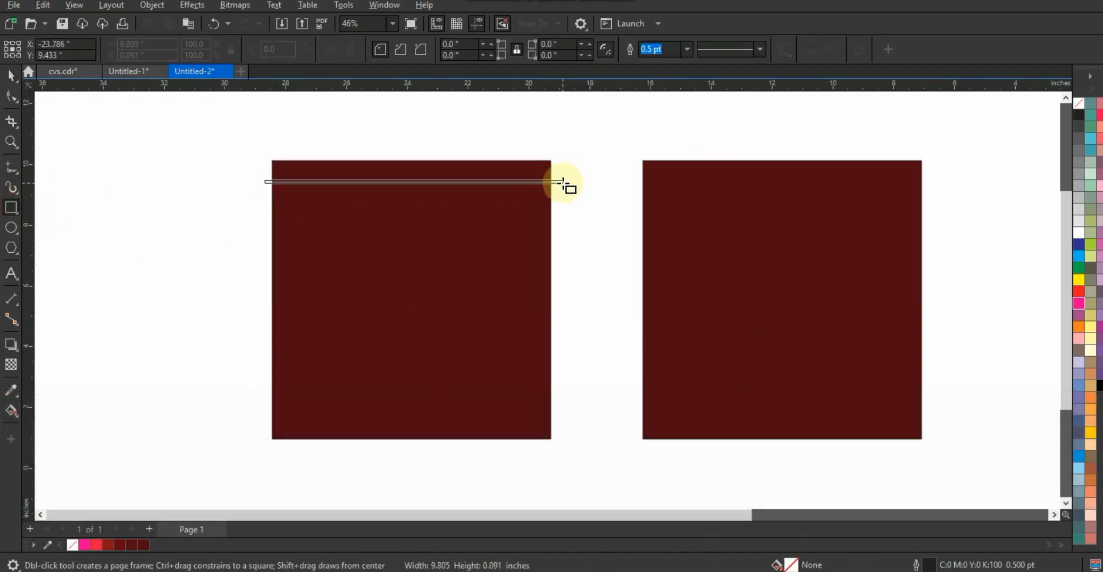
pyautogui.click(11, 142)
pyautogui.moveTo(251, 144); pyautogui.dragTo(664, 252)
pyautogui.press('space')
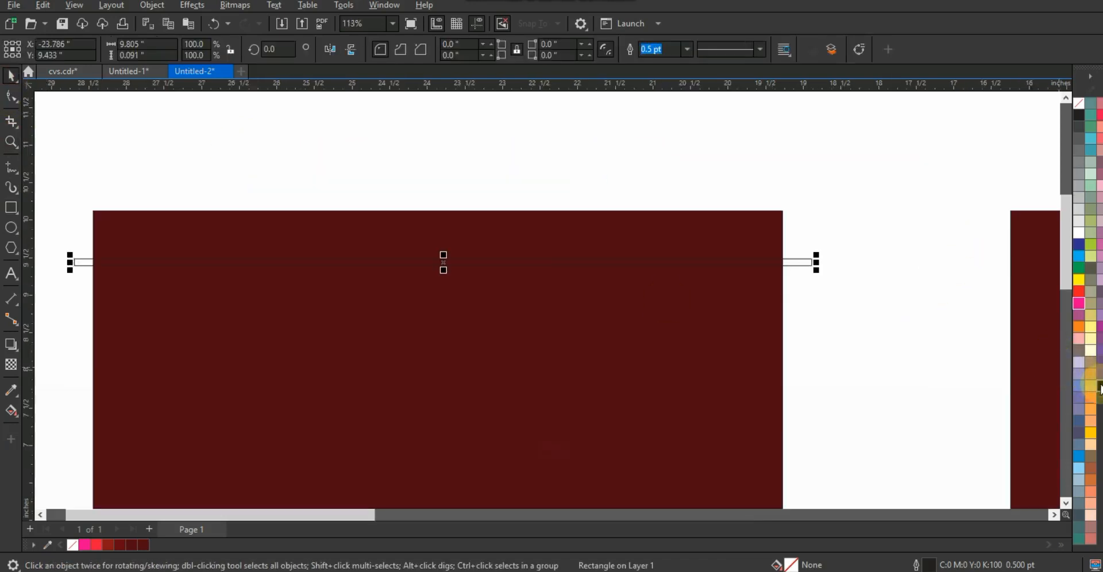
pyautogui.click(1099, 386)
# Thin the black bar to about 0.057 in high, then copy it downward at even spacing until 14 bars cover the left square.
pyautogui.moveTo(443, 273); pyautogui.dragTo(452, 305)
pyautogui.press('F4')
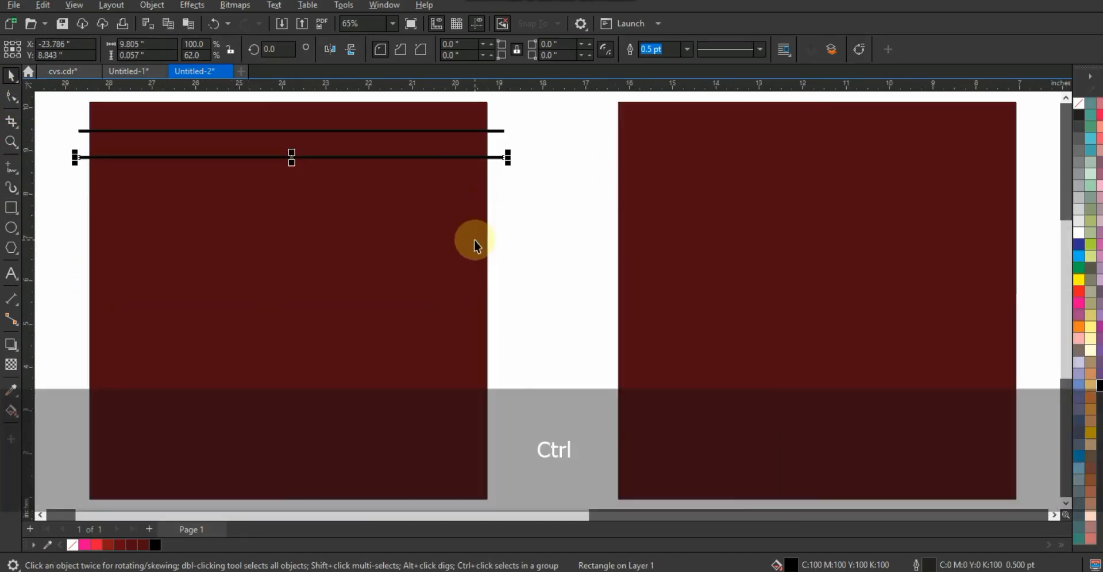
pyautogui.hotkey('ctrl', 'r')
pyautogui.hotkey('ctrl', 'r')
pyautogui.hotkey('ctrl', 'r')
pyautogui.hotkey('ctrl', 'r')
pyautogui.hotkey('ctrl', 'r')
pyautogui.hotkey('ctrl', 'r')
pyautogui.hotkey('ctrl', 'r')
pyautogui.hotkey('ctrl', 'r')
pyautogui.hotkey('ctrl', 'r')
pyautogui.hotkey('ctrl', 'r')
pyautogui.hotkey('ctrl', 'r')
pyautogui.hotkey('ctrl', 'r')
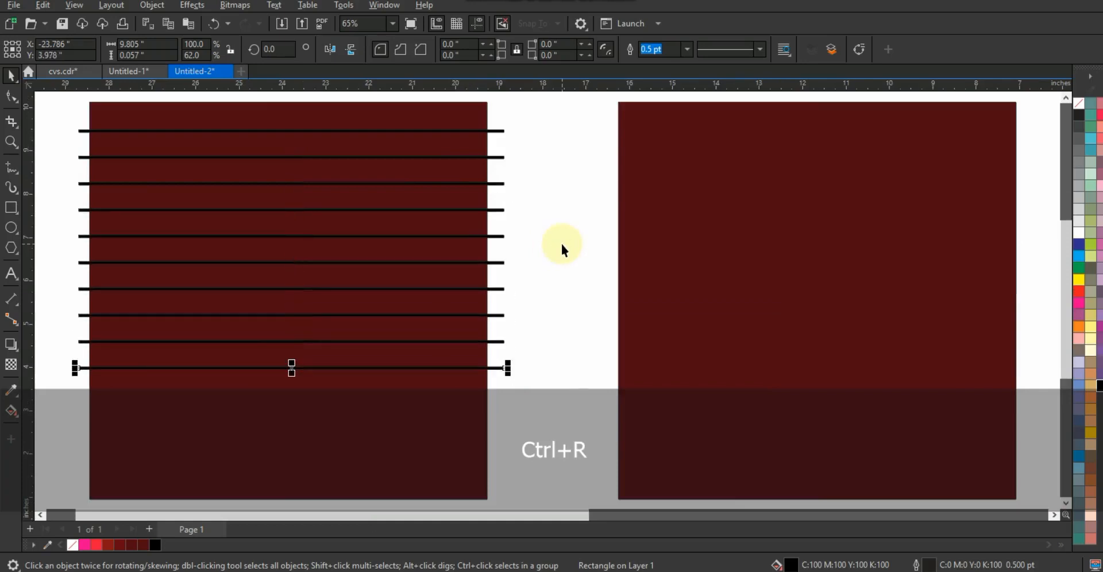
# Combine all the black bars into one object and centre it with the left square horizontally and vertically.
pyautogui.moveTo(543, 112); pyautogui.dragTo(102, 484)
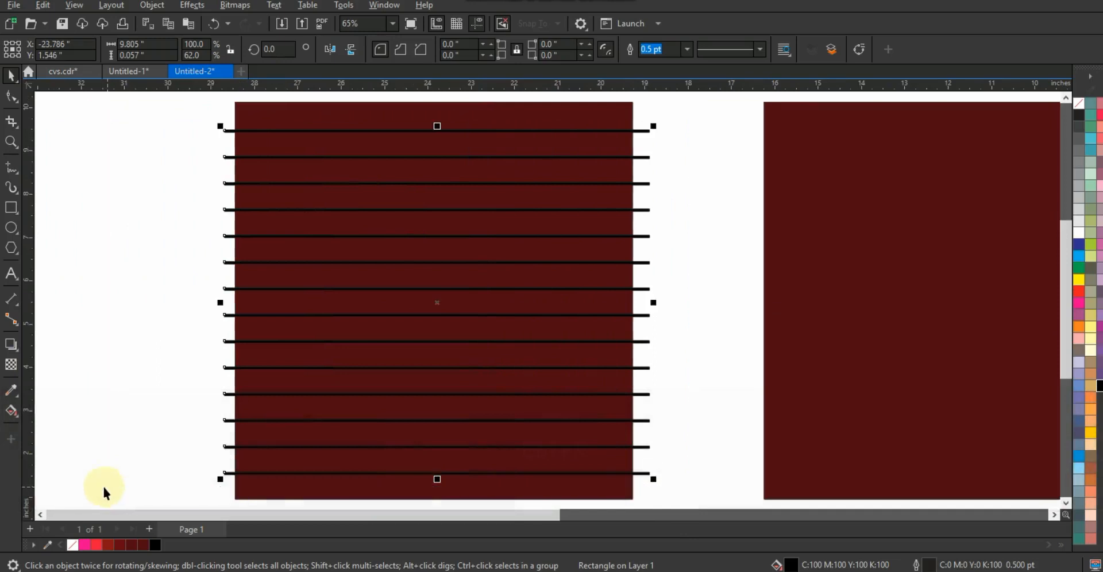
pyautogui.keyDown('shift'); pyautogui.click(423, 111); pyautogui.keyUp('shift')
pyautogui.press('c')
pyautogui.press('e')
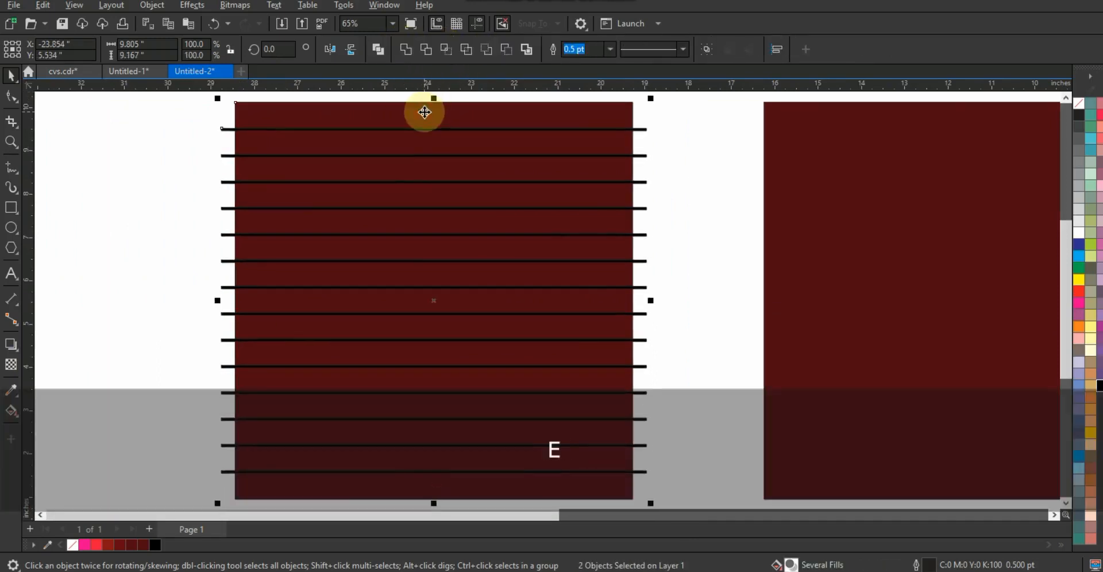
# Trim the left square with the black bars and delete the bars to leave separated stripes.
pyautogui.click(425, 51)
pyautogui.click(142, 154)
pyautogui.click(642, 128)
pyautogui.press('Delete')
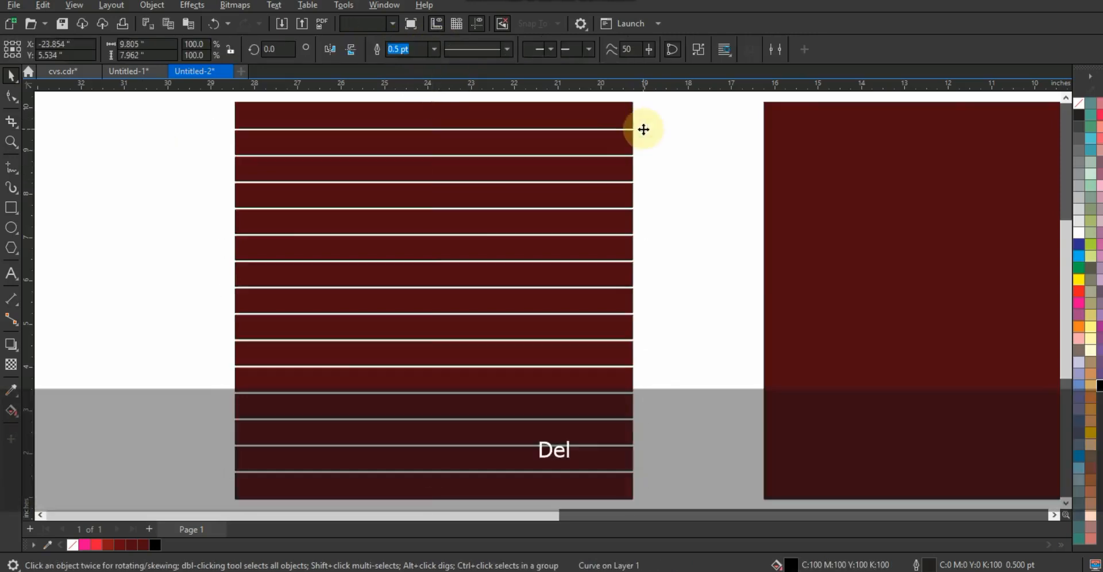
# Enlarge the striped square from its centre to about 13.4 in wide and 12 in high.
pyautogui.click(468, 228)
pyautogui.press('F3')
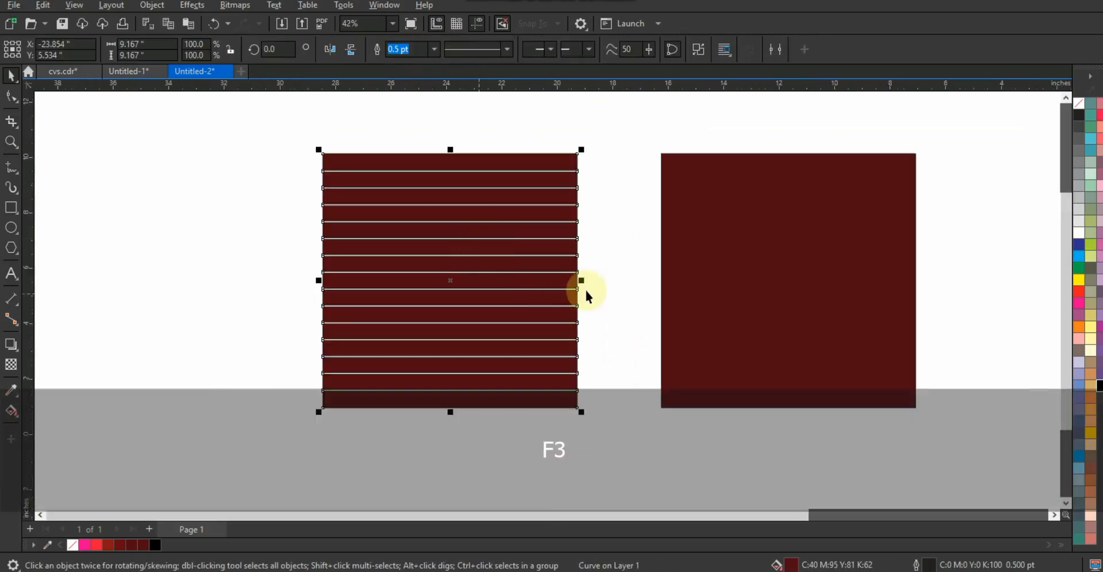
pyautogui.moveTo(581, 280); pyautogui.dragTo(639, 279)
pyautogui.moveTo(455, 152); pyautogui.dragTo(467, 117)
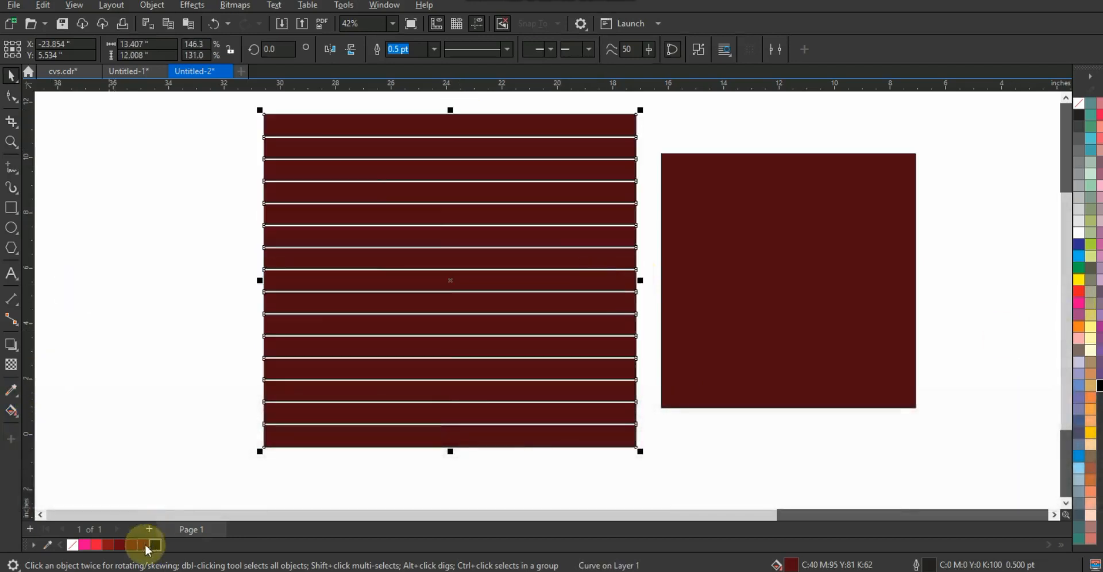
# Recolour the striped square to a bright red, C16 M100 Y75 K8.
pyautogui.click(12, 411)
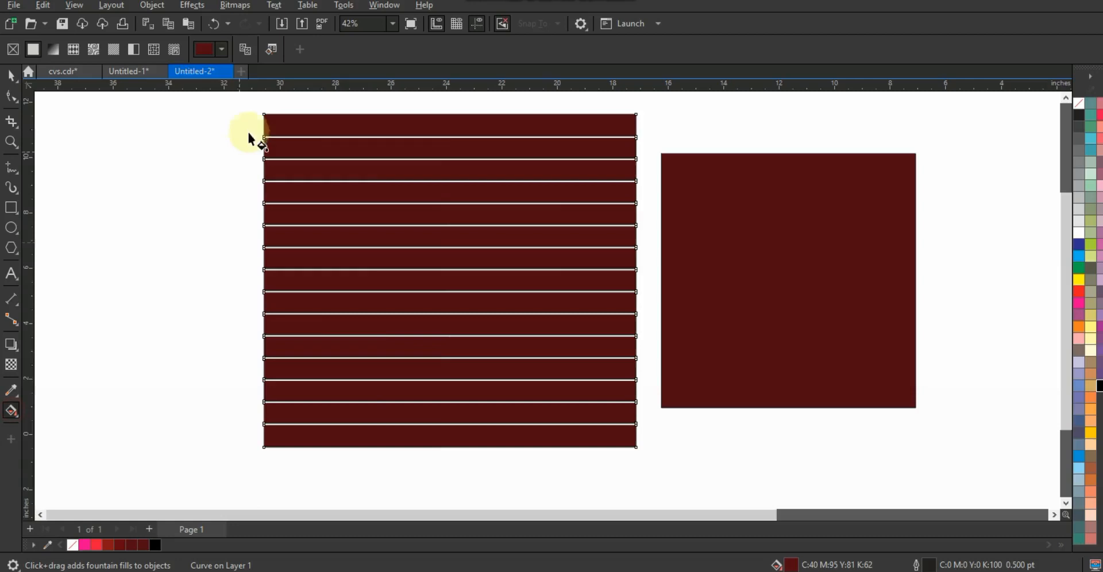
pyautogui.click(210, 49)
pyautogui.moveTo(294, 221); pyautogui.dragTo(288, 222)
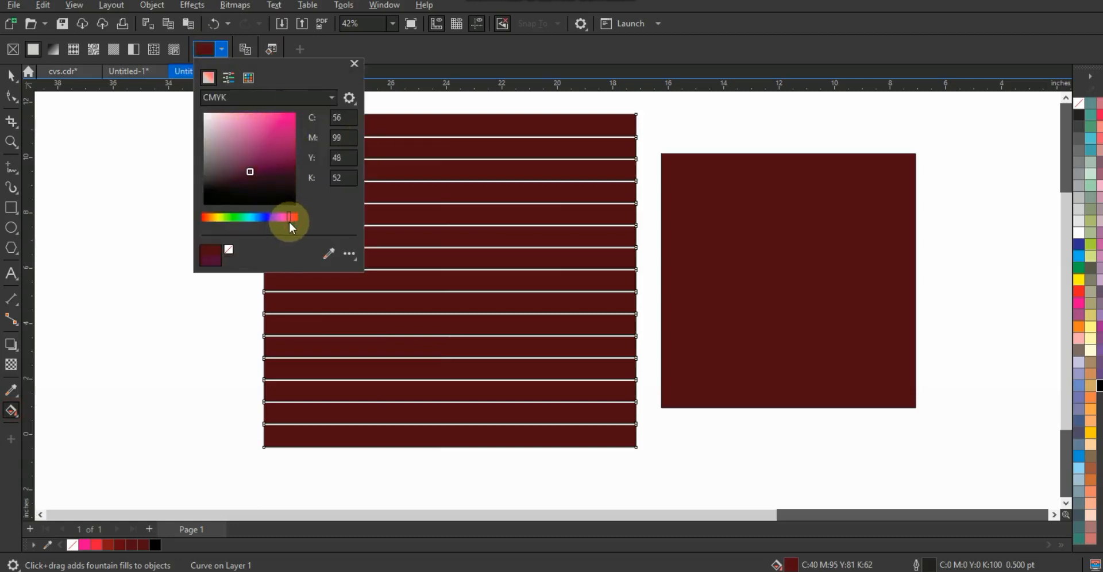
pyautogui.click(288, 155)
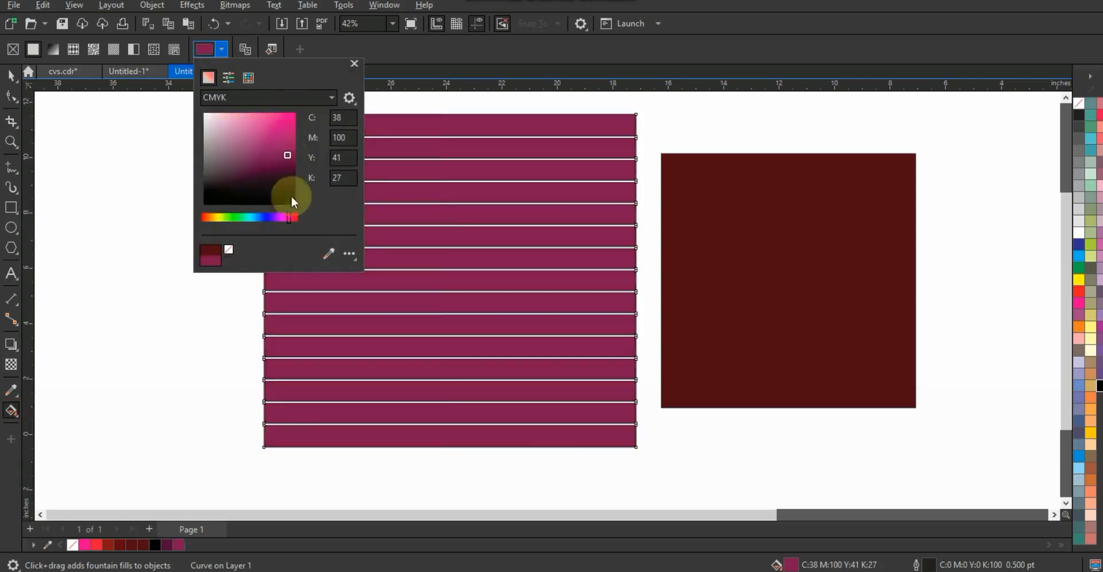
pyautogui.moveTo(291, 217); pyautogui.dragTo(293, 218)
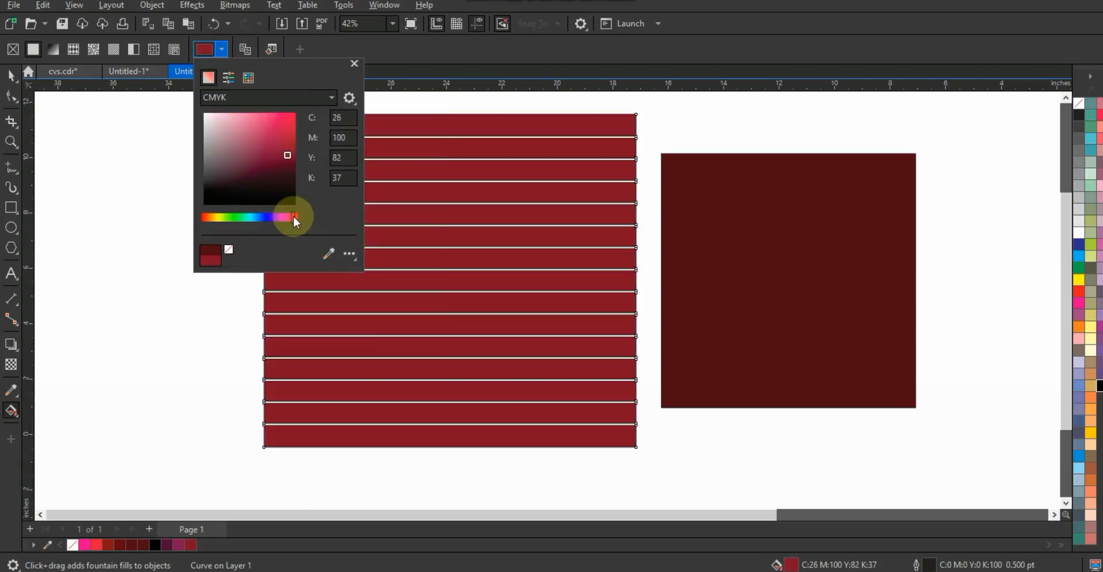
pyautogui.moveTo(288, 156); pyautogui.dragTo(288, 135)
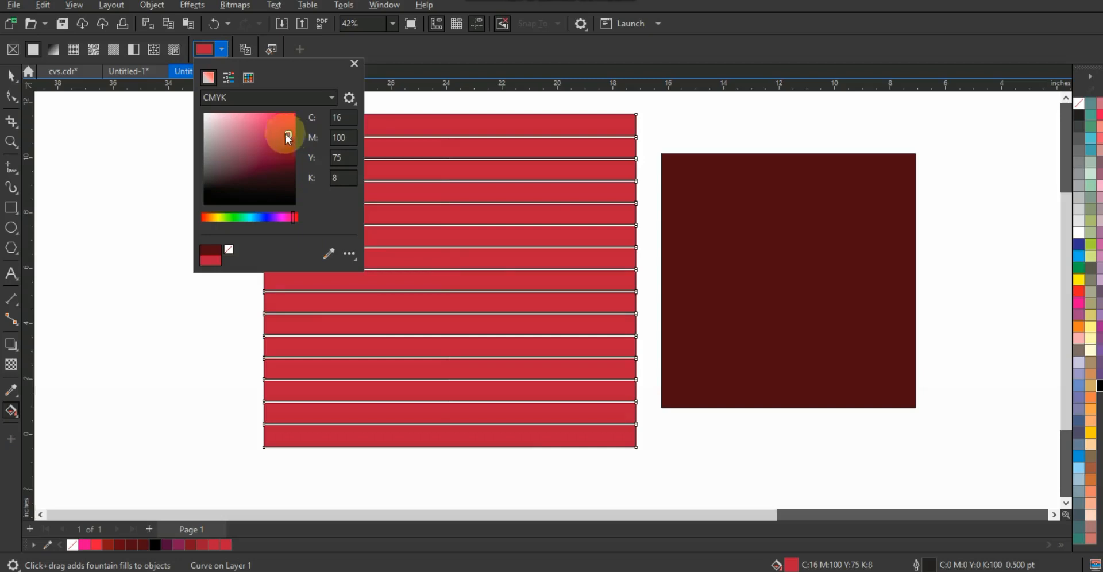
pyautogui.click(10, 75)
pyautogui.press('space')
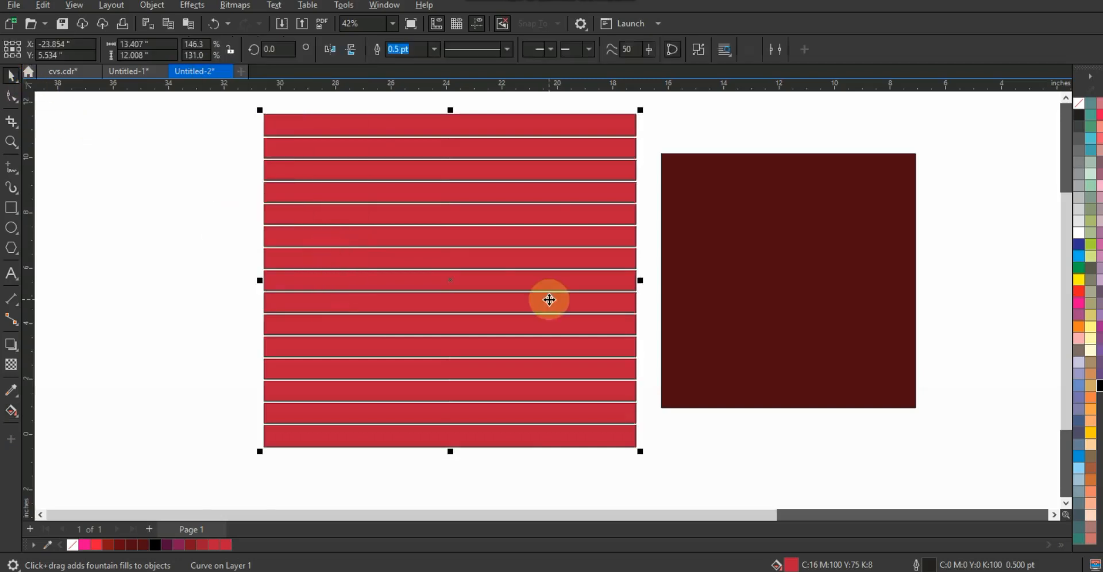
# Rotate the red striped square about 27.7° counterclockwise and move it over the plain maroon square.
pyautogui.click(546, 297)
pyautogui.moveTo(646, 458); pyautogui.dragTo(666, 326)
pyautogui.moveTo(594, 382); pyautogui.dragTo(933, 381)
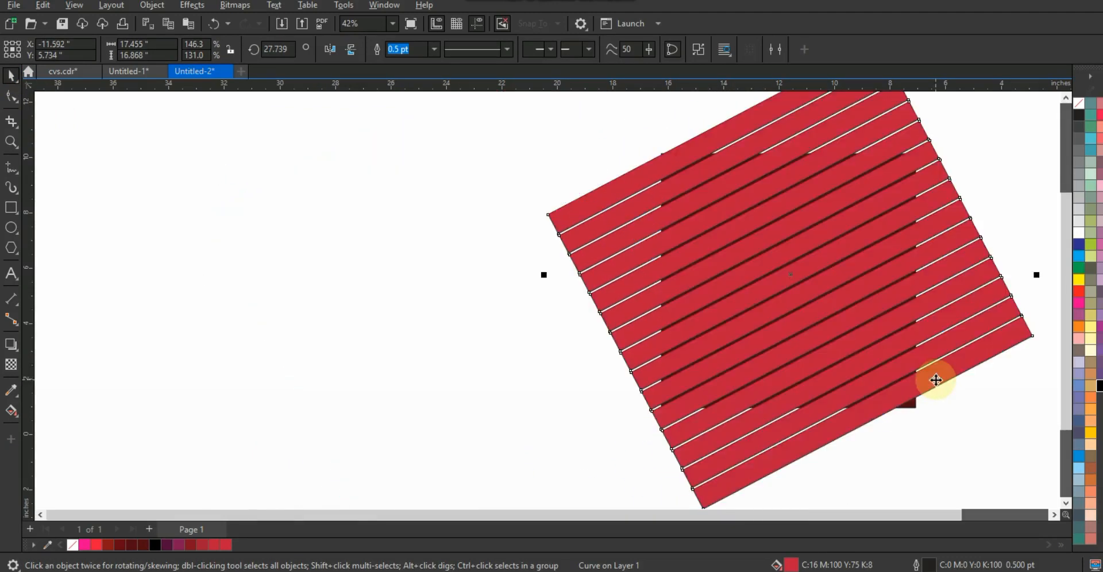
# Remove the outline from the red stripes and adjust their position slightly so they cover the maroon square.
pyautogui.rightClick(1075, 108)
pyautogui.click(1063, 115)
pyautogui.moveTo(923, 159); pyautogui.dragTo(911, 170)
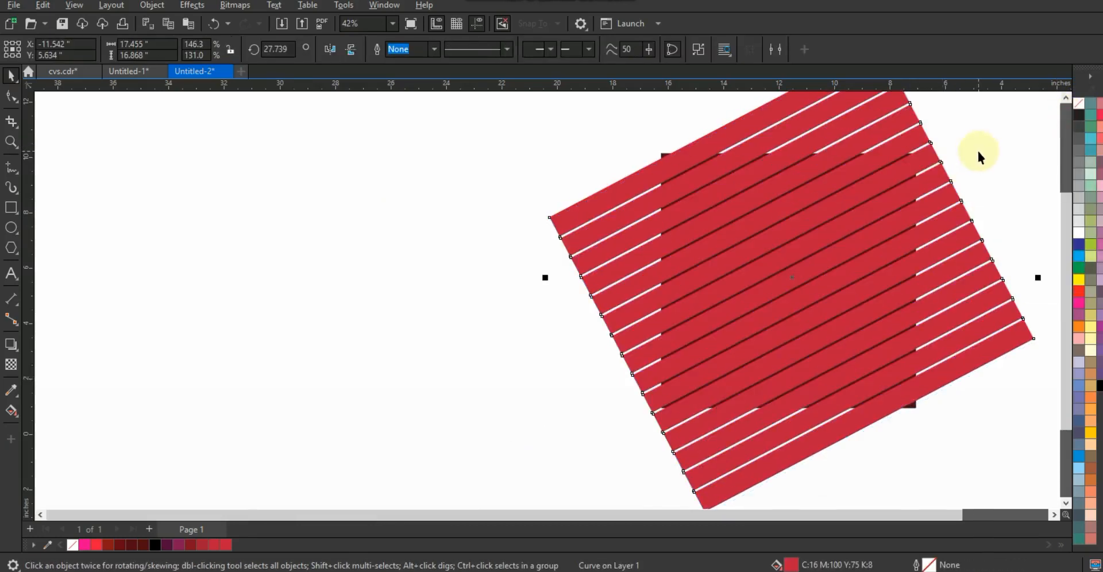
pyautogui.click(977, 151)
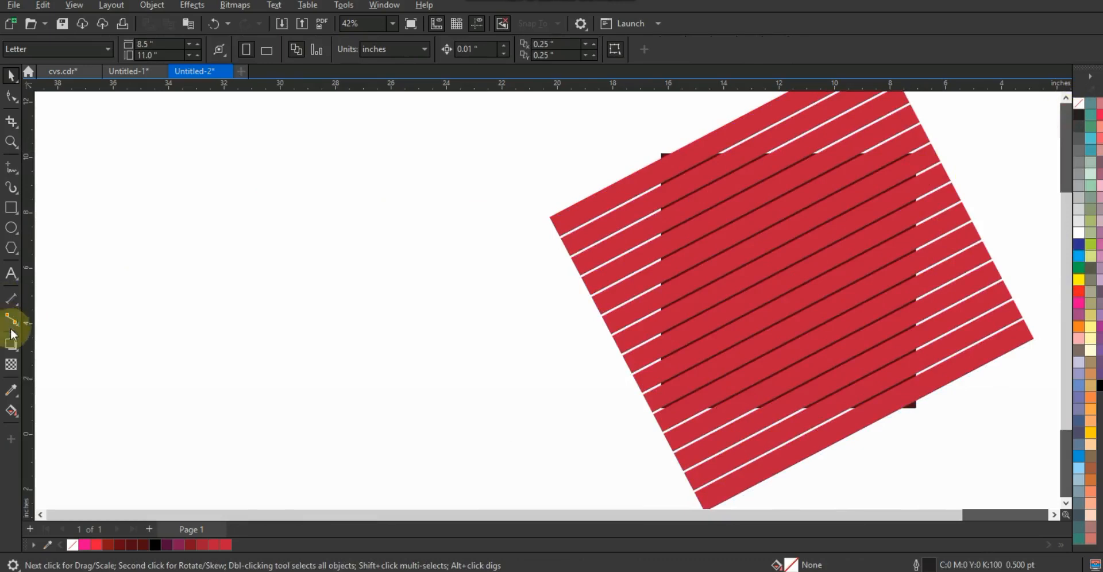
# Add a capital letter S in the empty area beside the stripes and scale it to about 7.2 in high.
pyautogui.click(11, 273)
pyautogui.click(151, 285)
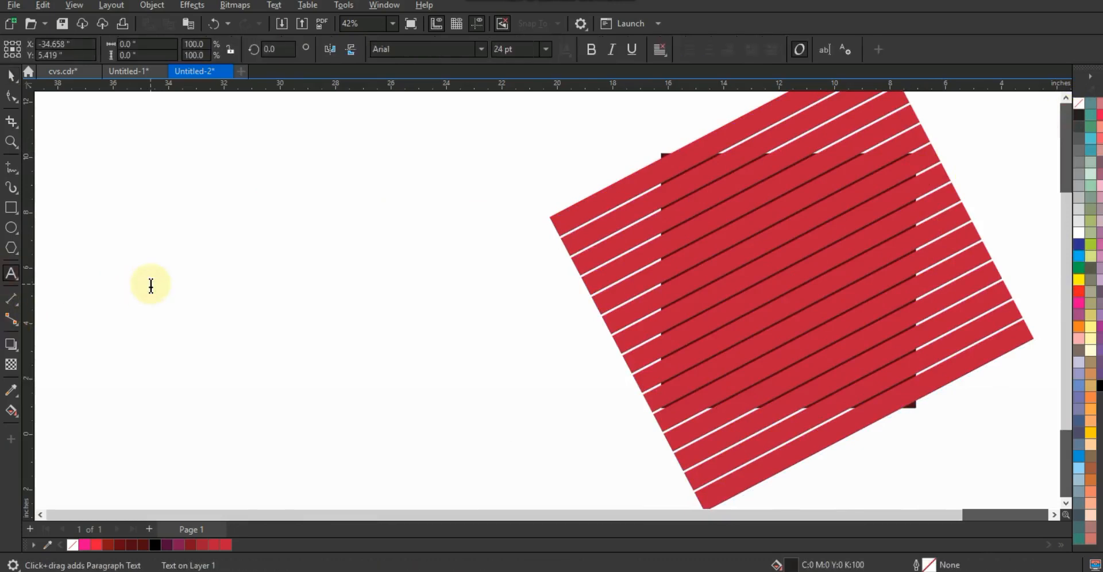
pyautogui.press('capslock')
pyautogui.write('S')
pyautogui.click(11, 75)
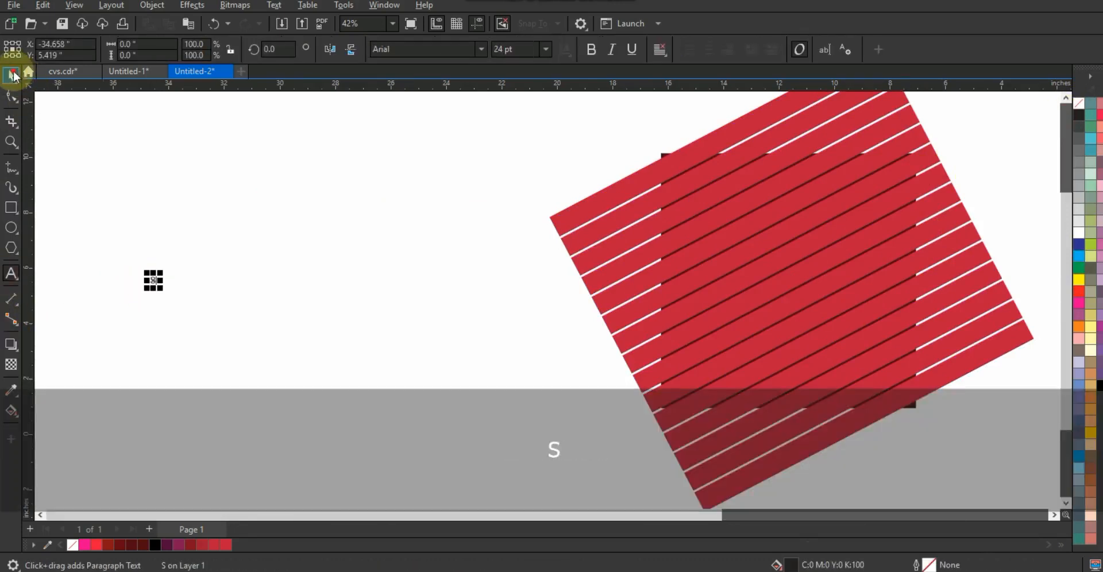
pyautogui.moveTo(230, 371); pyautogui.dragTo(287, 445)
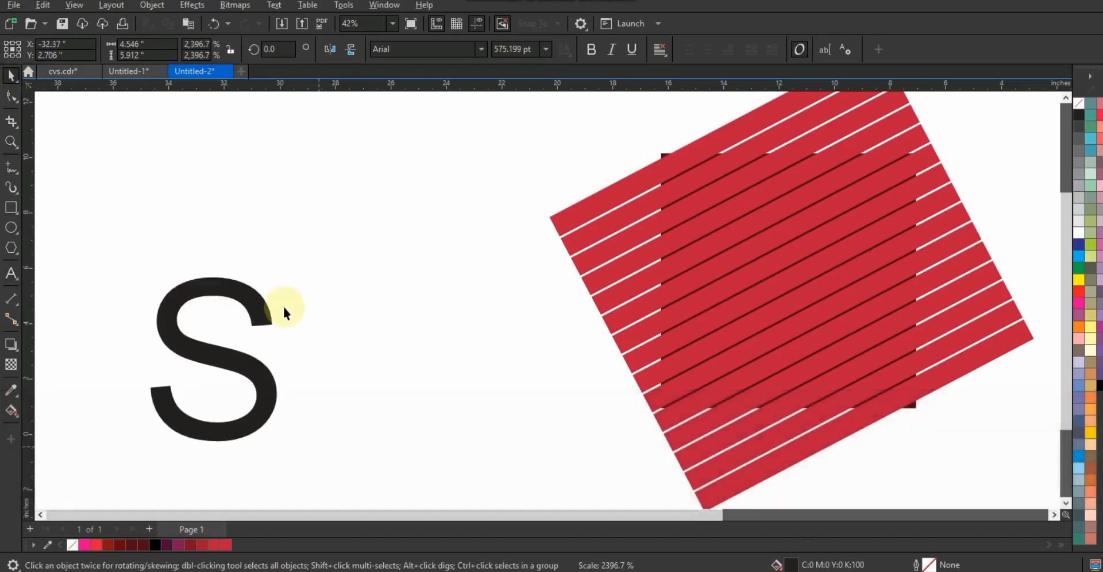
pyautogui.moveTo(288, 275); pyautogui.dragTo(320, 233)
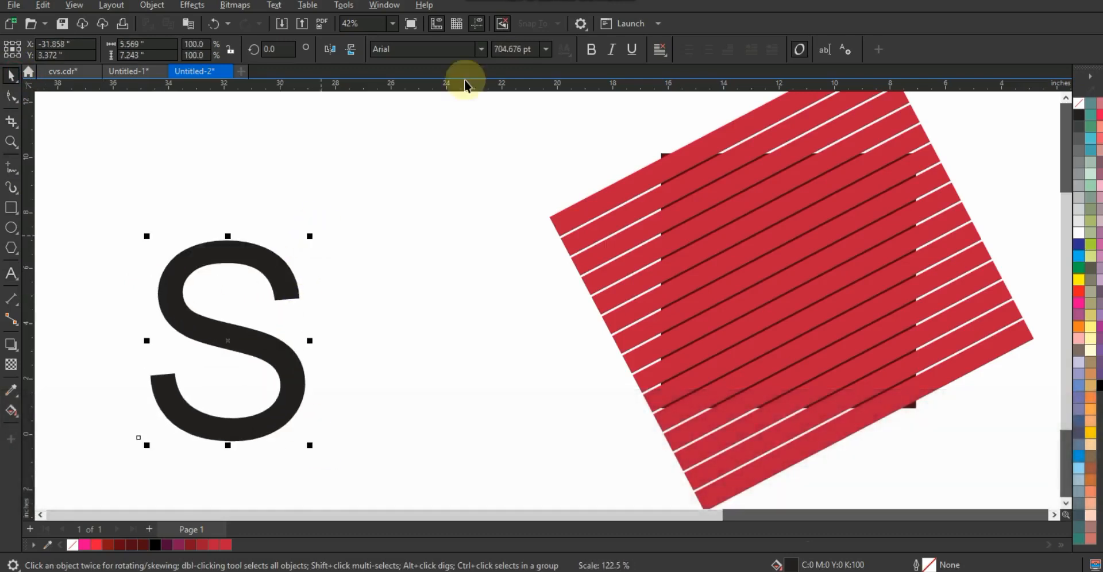
# Set the font of the letter S to Arial Black.
pyautogui.click(481, 49)
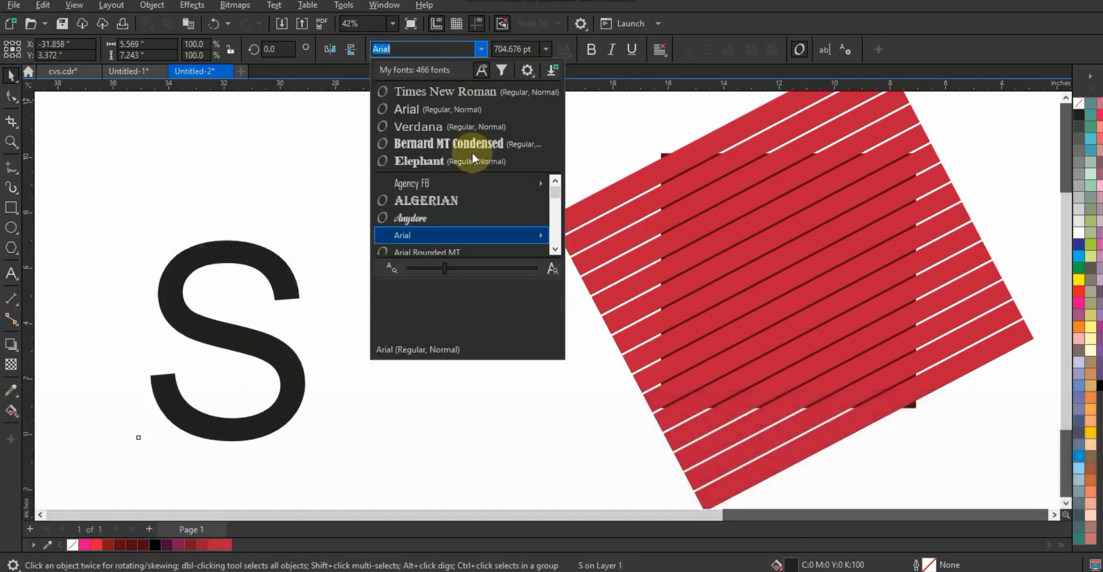
pyautogui.moveTo(468, 232)
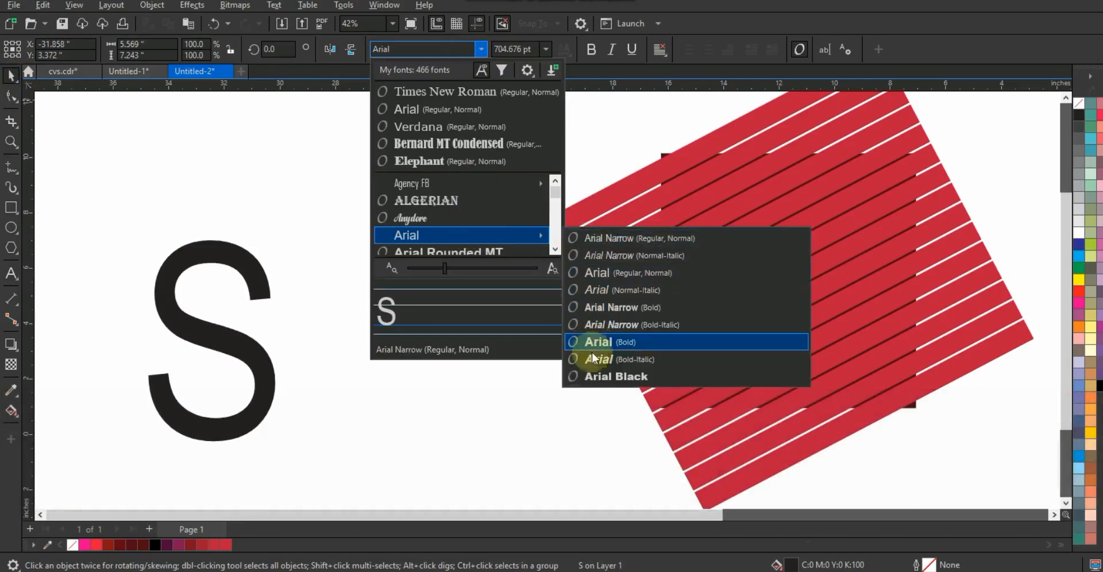
pyautogui.click(595, 374)
# Move the S onto the red stripes over the maroon square and shrink it to about 5.4 × 6.2 in.
pyautogui.click(276, 332)
pyautogui.moveTo(276, 332); pyautogui.dragTo(815, 276)
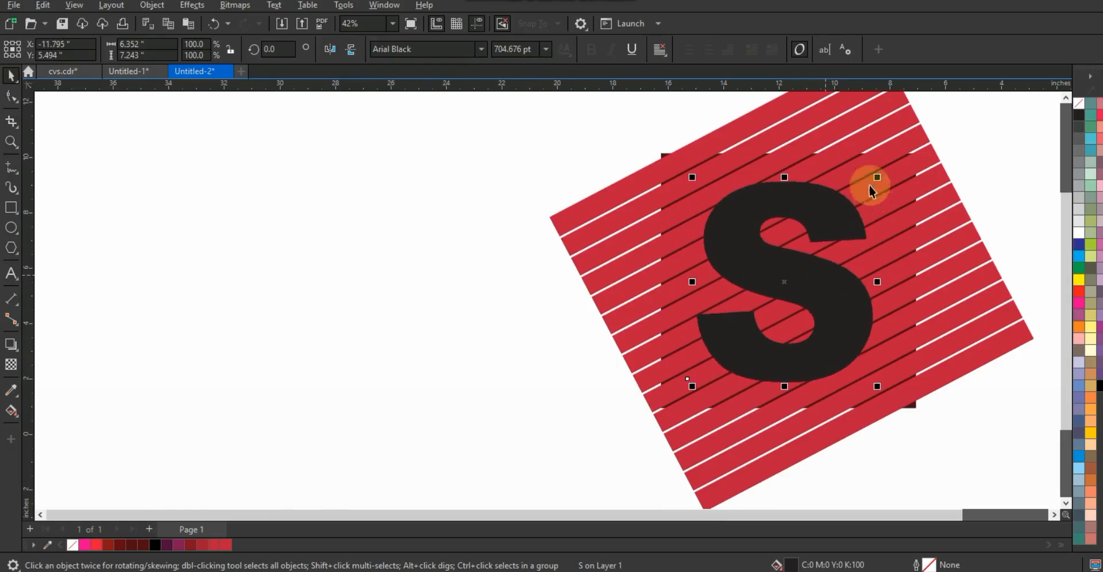
pyautogui.moveTo(874, 190); pyautogui.dragTo(836, 223)
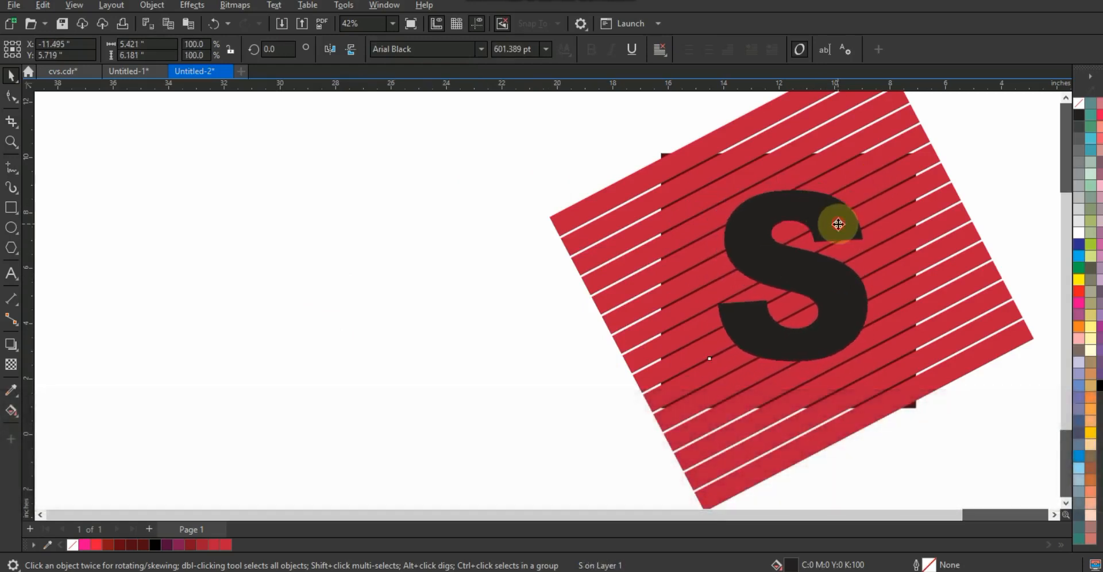
# Centre the S horizontally and vertically on the red striped shape and convert it to curves.
pyautogui.keyDown('shift'); pyautogui.click(905, 196); pyautogui.keyUp('shift')
pyautogui.press('c')
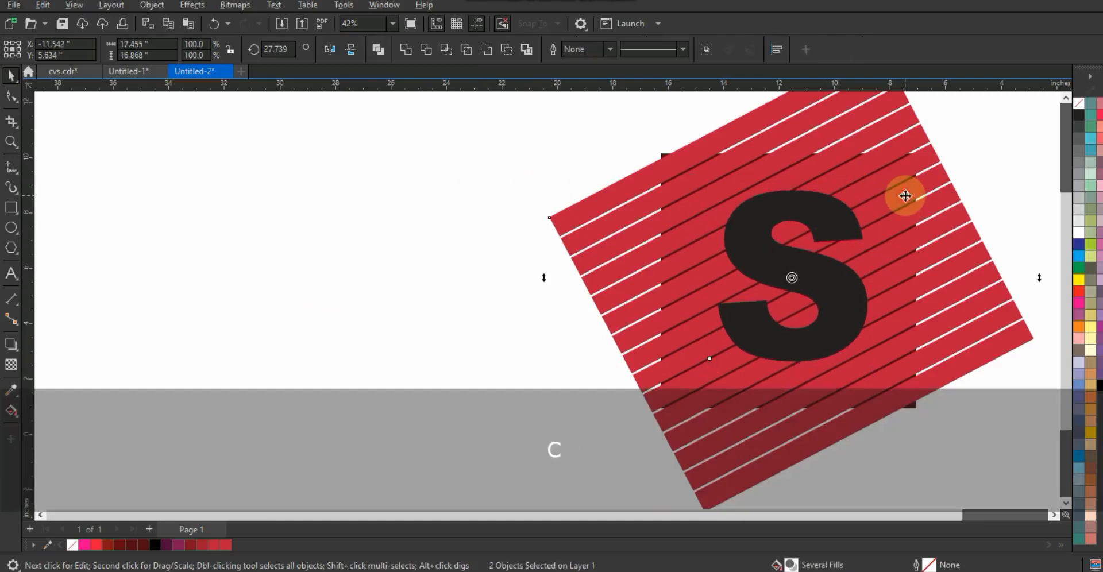
pyautogui.press('e')
pyautogui.click(358, 234)
pyautogui.click(818, 288)
pyautogui.hotkey('ctrl', 'q')
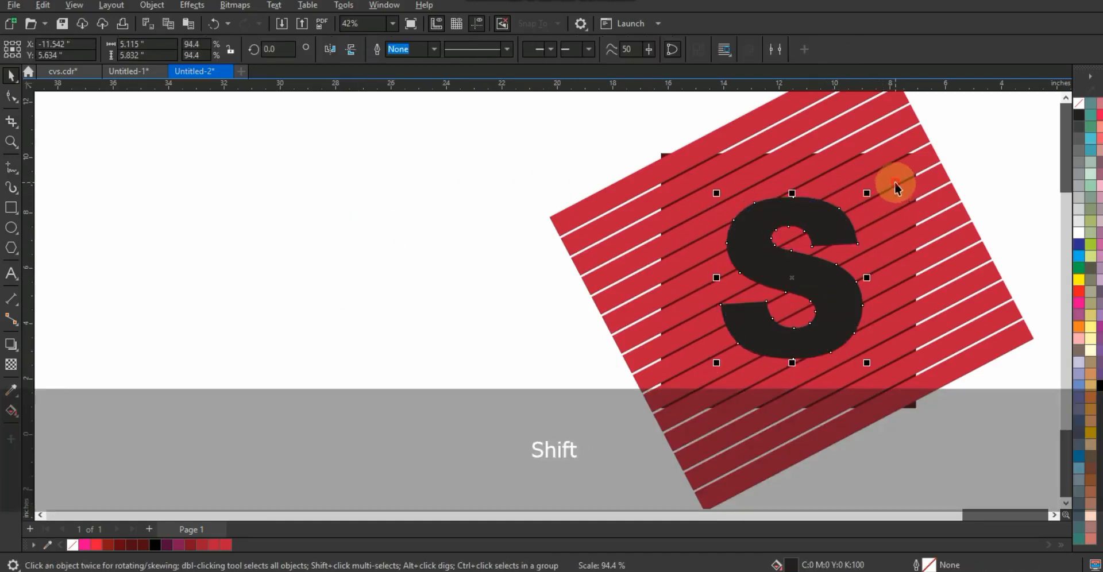
# Trim the letter S out of the red striped shape and move the black S into the empty area beside it.
pyautogui.keyDown('shift'); pyautogui.click(894, 184); pyautogui.keyUp('shift')
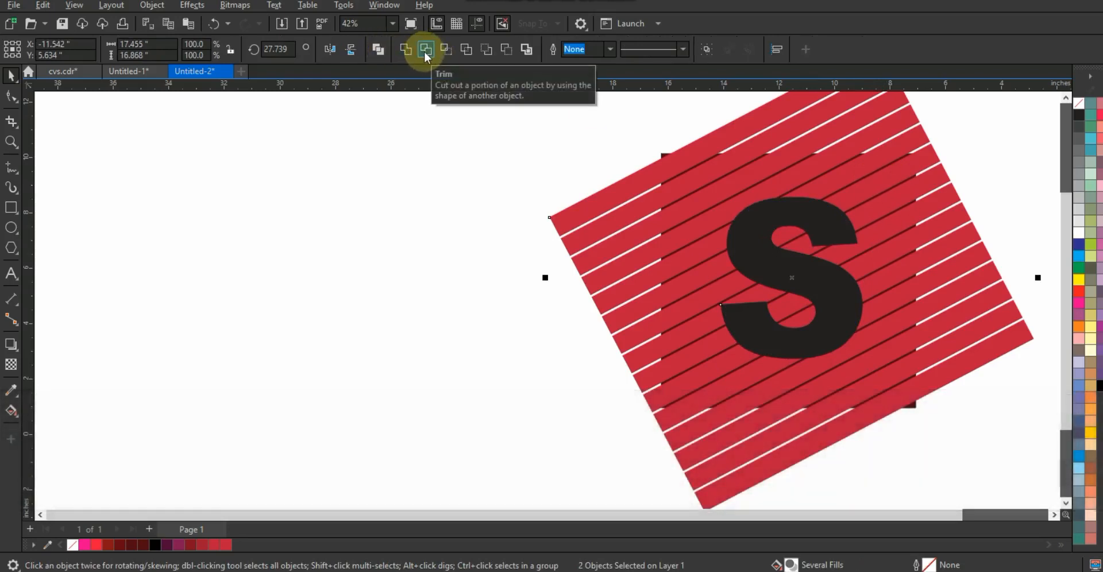
pyautogui.click(425, 50)
pyautogui.moveTo(803, 280); pyautogui.dragTo(383, 284)
# Break the trimmed red striped shape apart into separate stripe pieces.
pyautogui.click(849, 266)
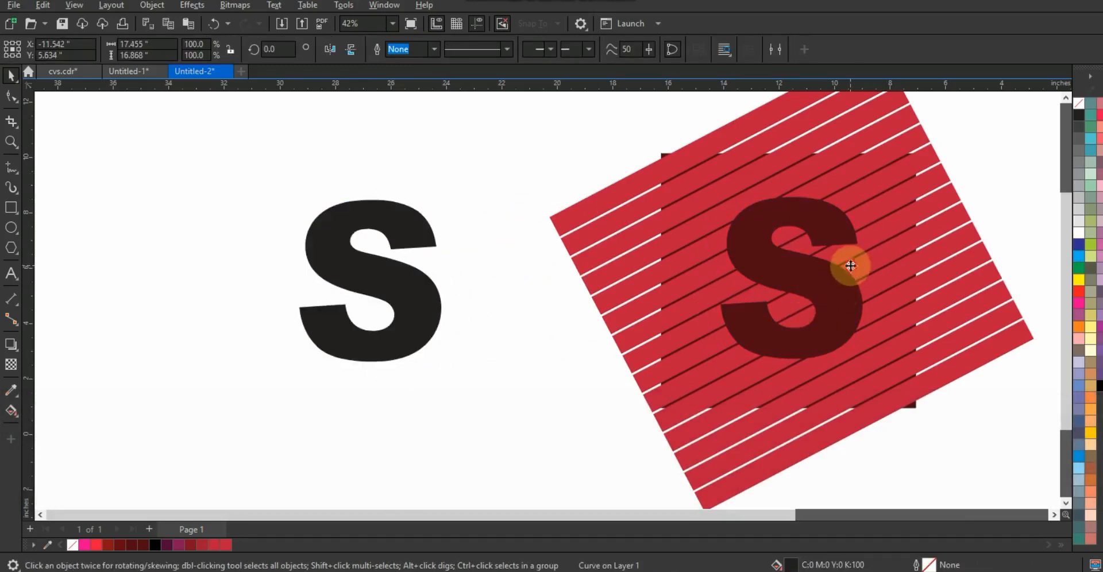
pyautogui.click(730, 273)
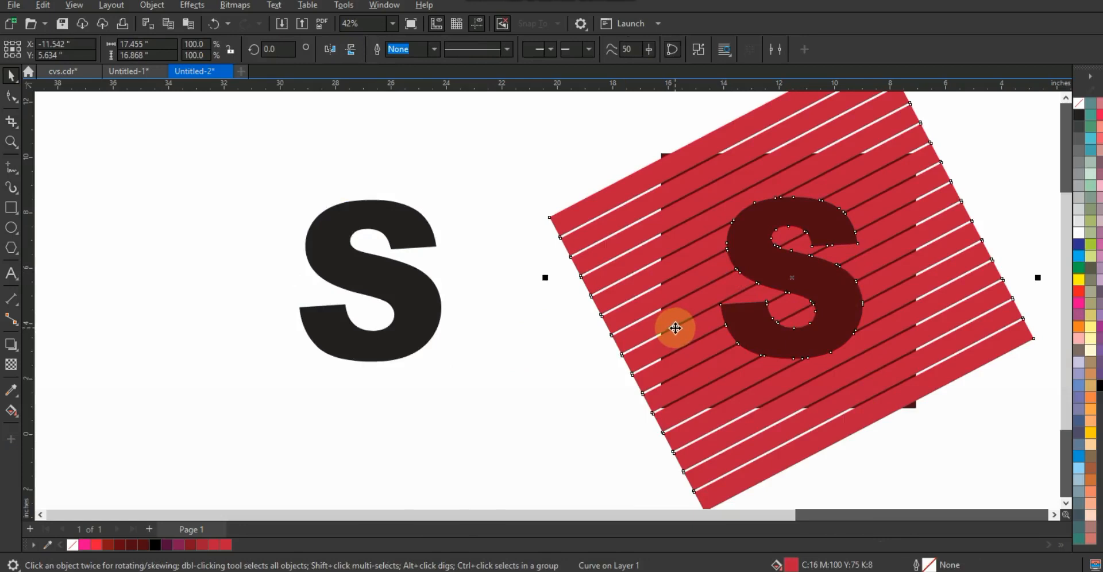
pyautogui.hotkey('shift', 'F2')
pyautogui.click(797, 236)
pyautogui.click(10, 141)
pyautogui.moveTo(382, 172); pyautogui.dragTo(701, 438)
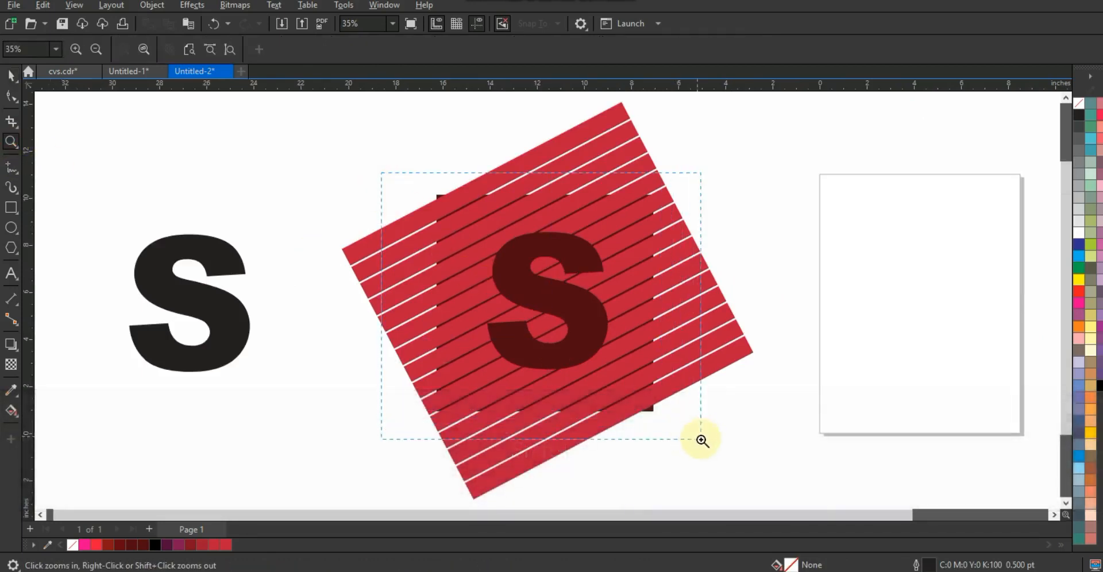
pyautogui.click(10, 74)
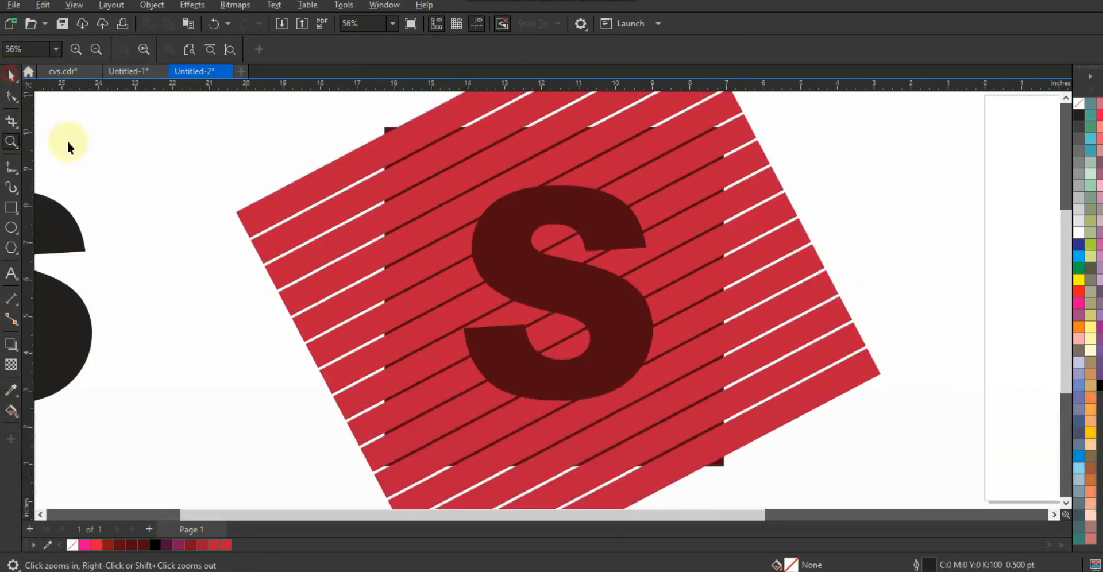
pyautogui.click(419, 141)
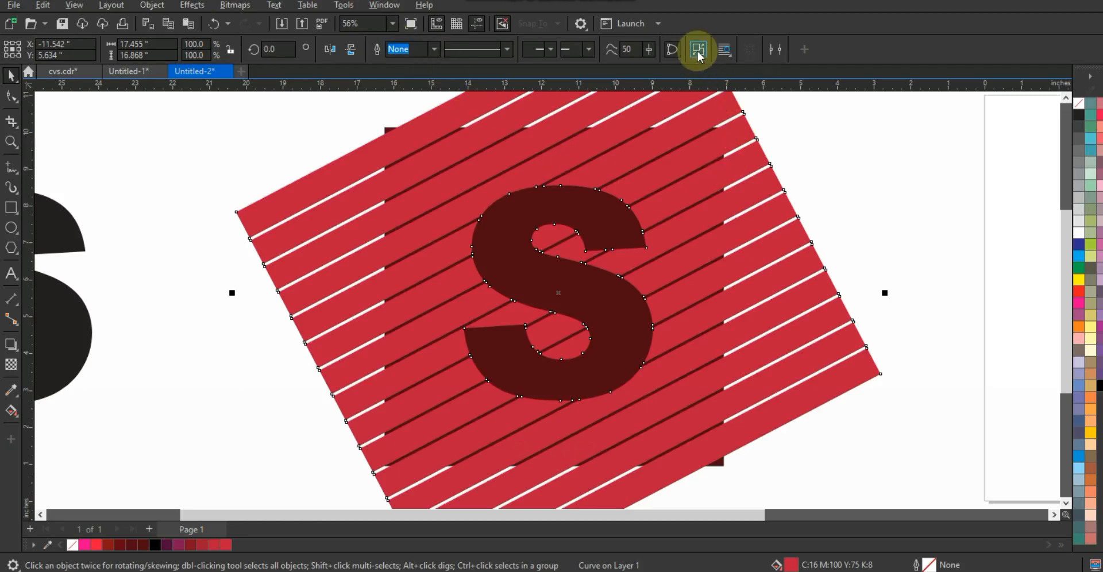
pyautogui.click(828, 164)
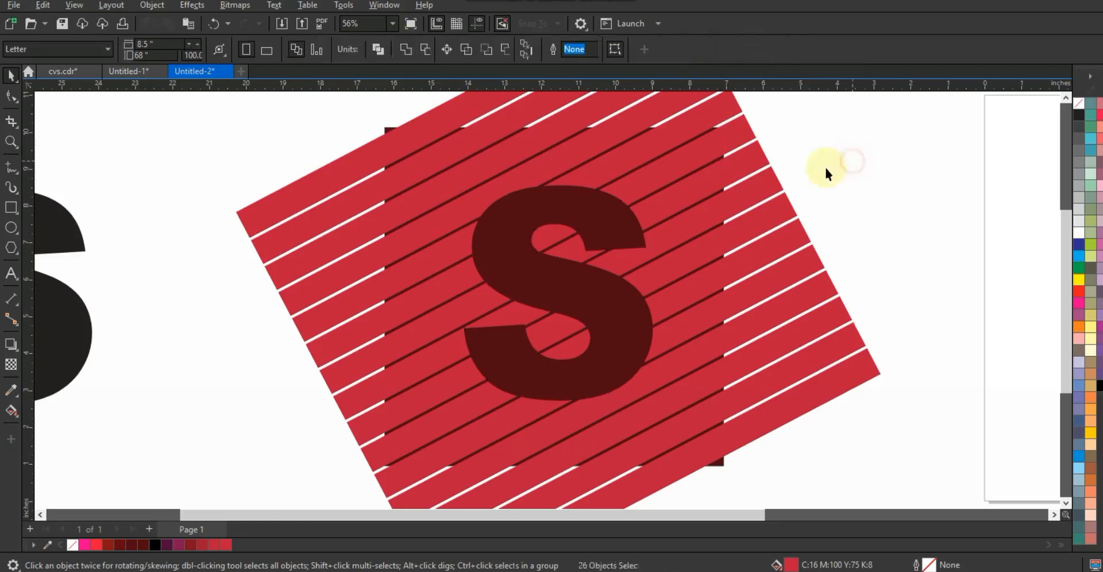
# Shift individual stripe pieces around the upper half and middle of the S slightly along their diagonal to stagger the letter's edges.
pyautogui.click(643, 214)
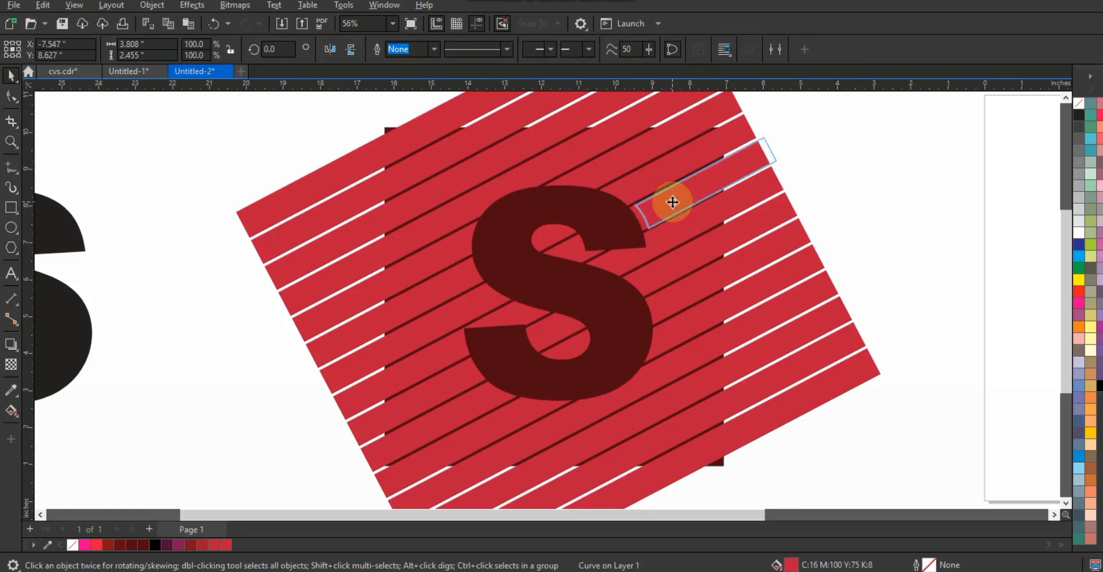
pyautogui.click(582, 246)
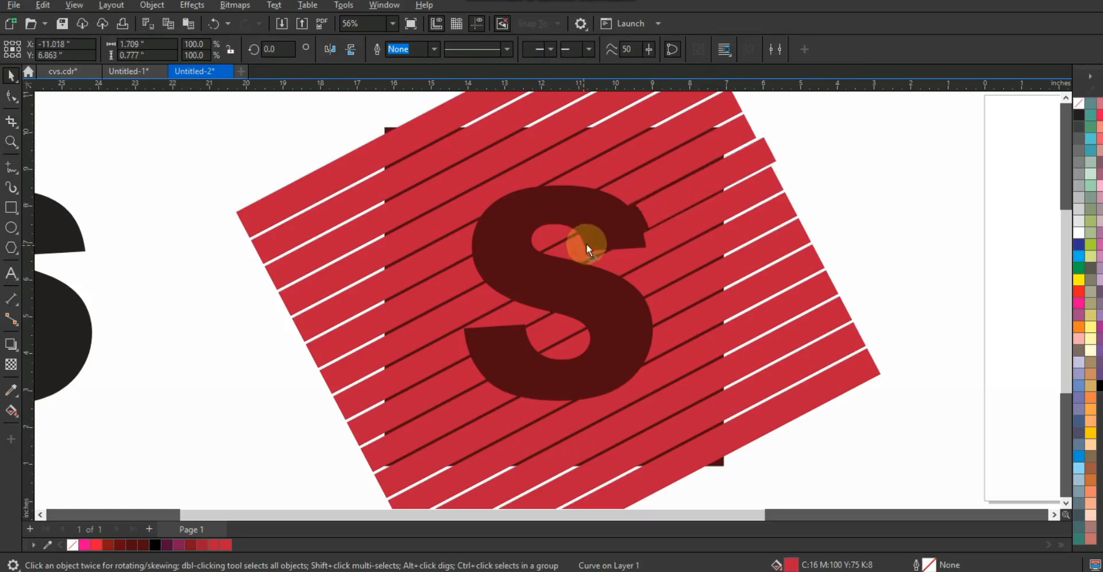
pyautogui.moveTo(456, 312); pyautogui.dragTo(471, 305)
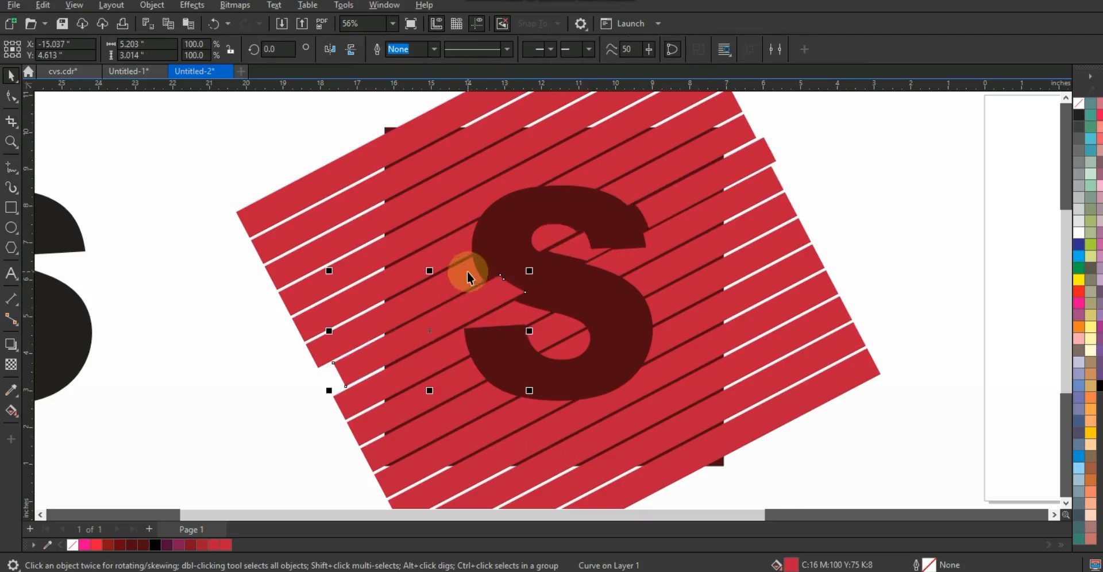
pyautogui.moveTo(466, 247); pyautogui.dragTo(475, 244)
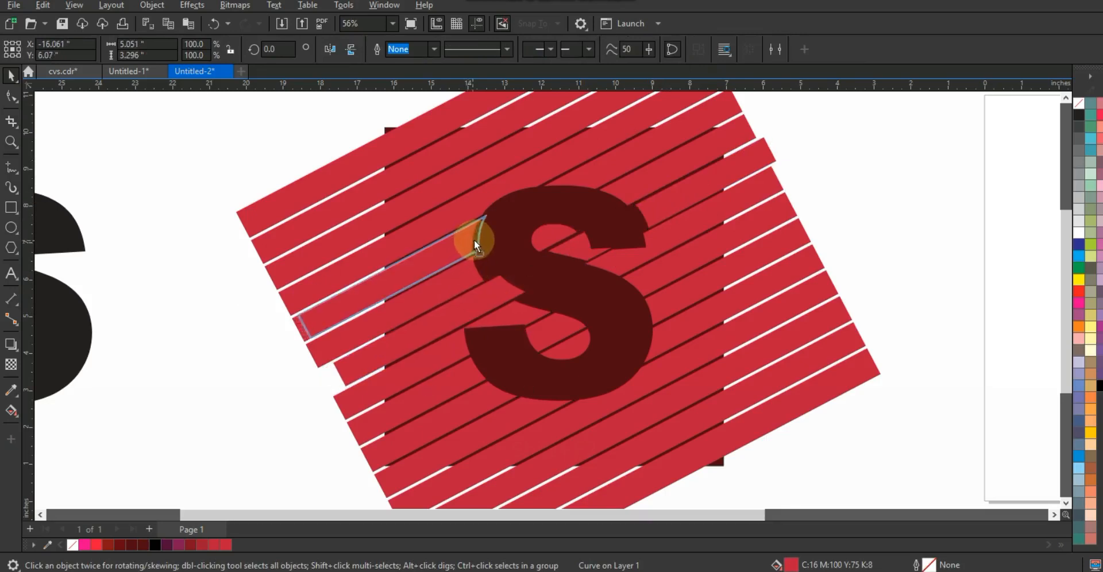
pyautogui.click(565, 187)
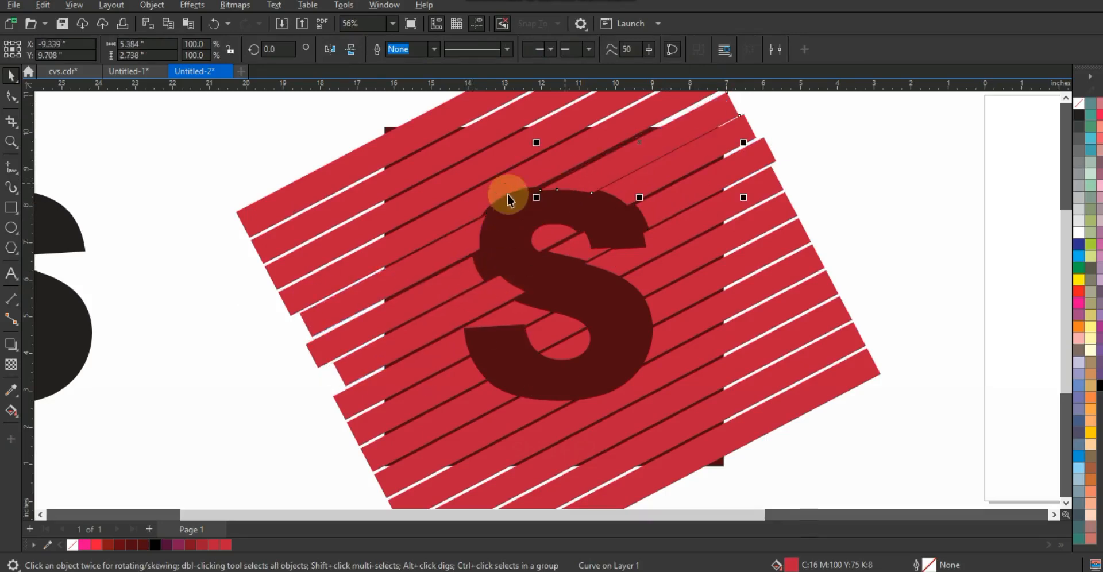
# Stagger stripe pieces around the S's lower half and in its lower counter along the diagonal, undoing the shift of the lower-left piece.
pyautogui.click(652, 341)
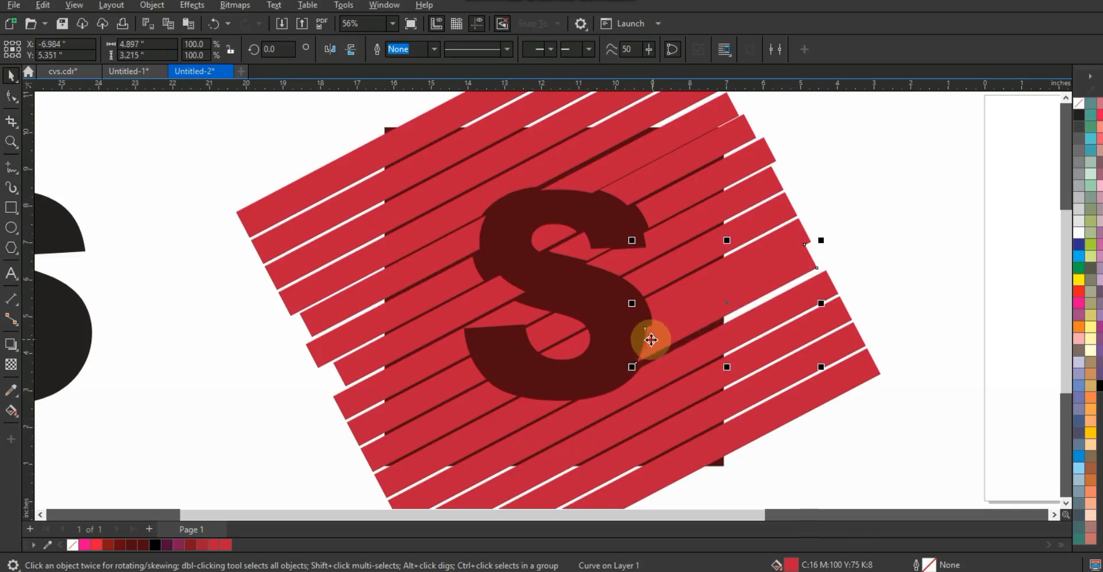
pyautogui.click(650, 342)
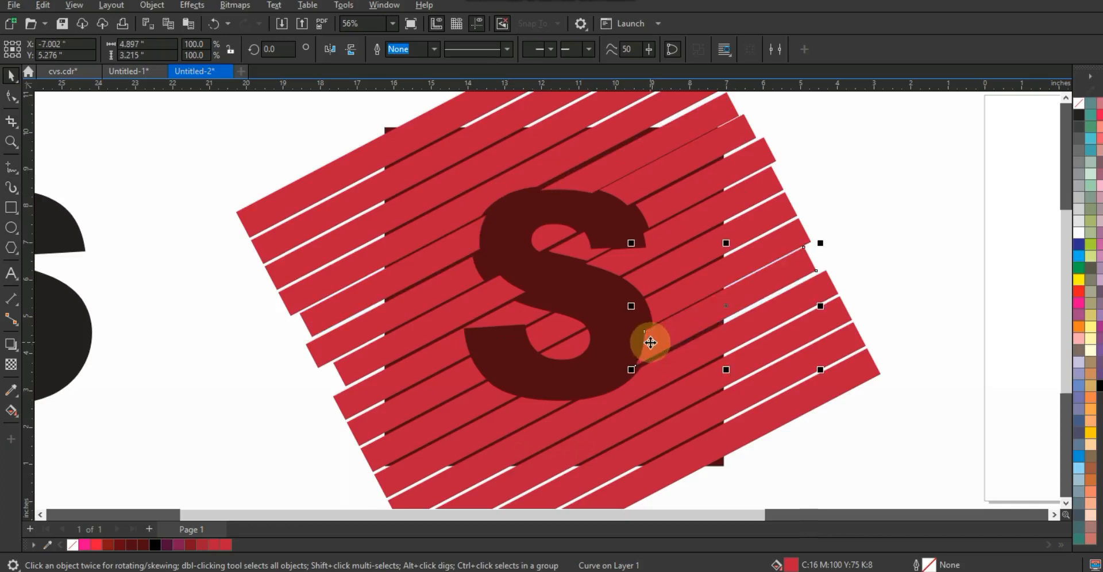
pyautogui.click(531, 403)
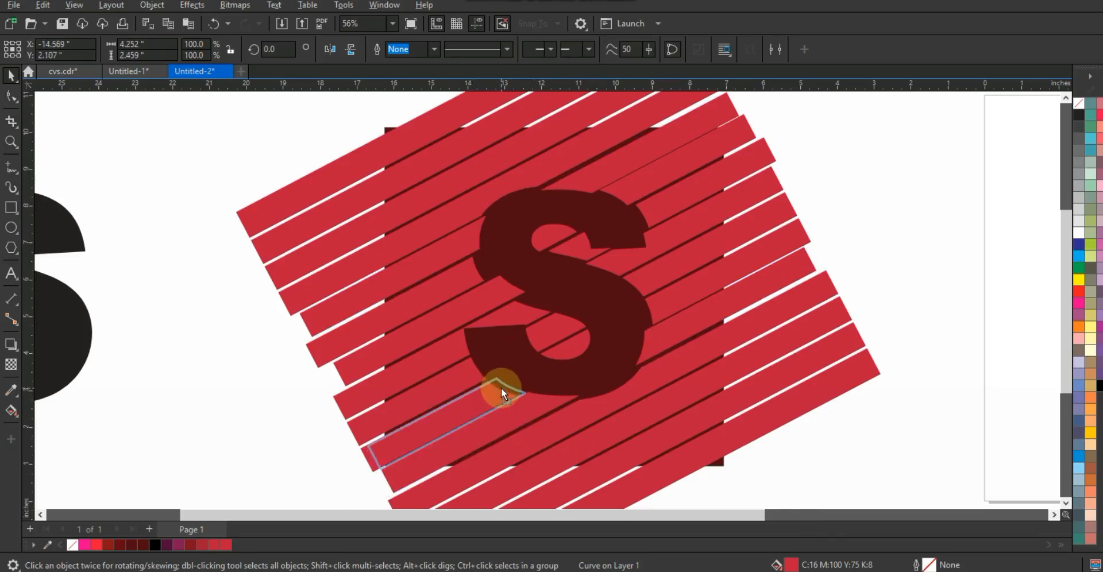
pyautogui.click(501, 388)
pyautogui.click(464, 339)
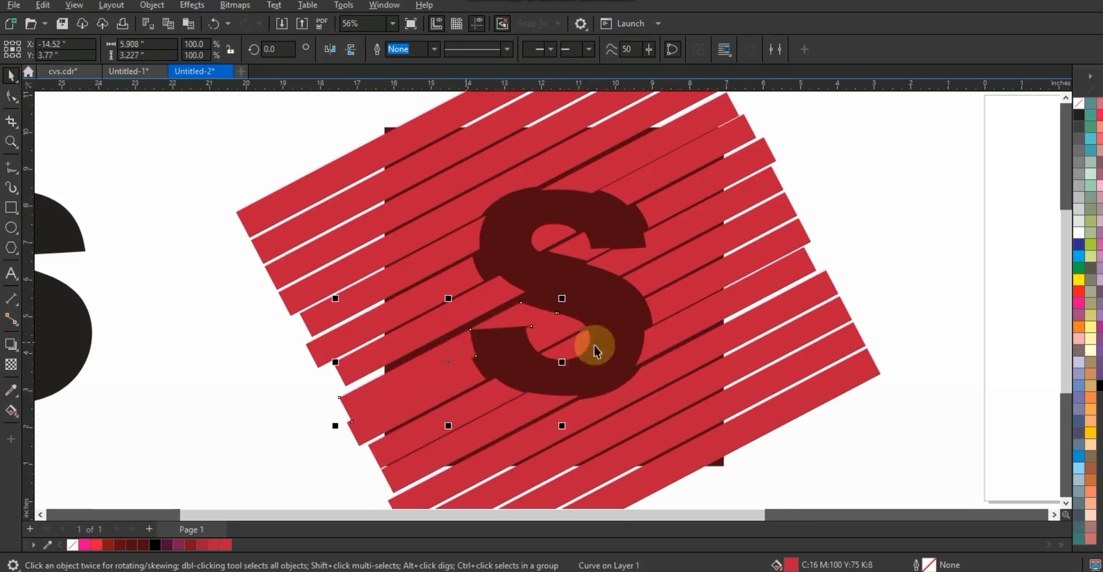
pyautogui.hotkey('ctrl', 'z')
pyautogui.click(555, 332)
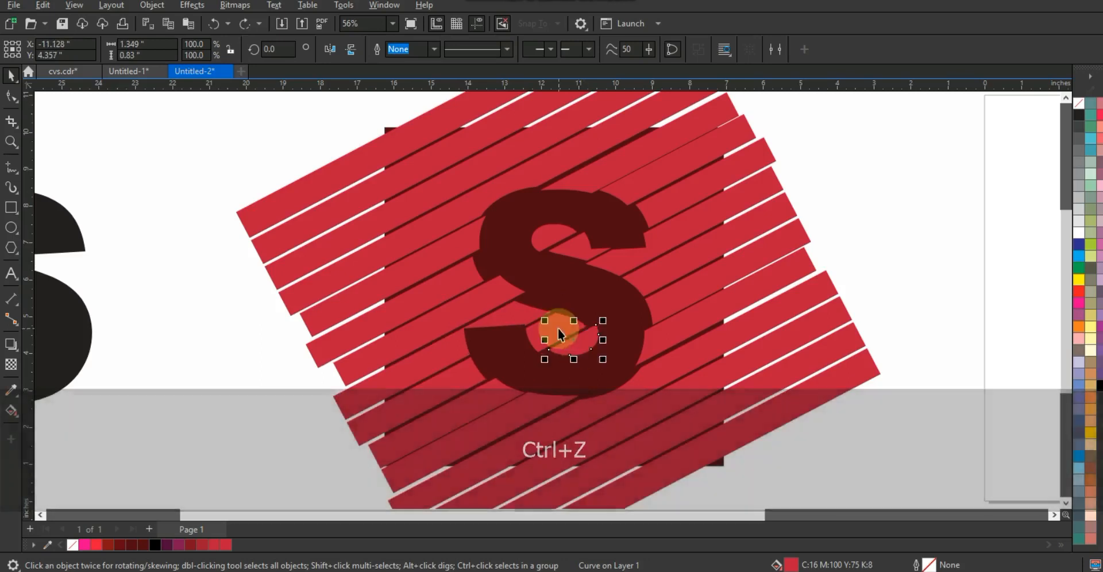
pyautogui.click(888, 320)
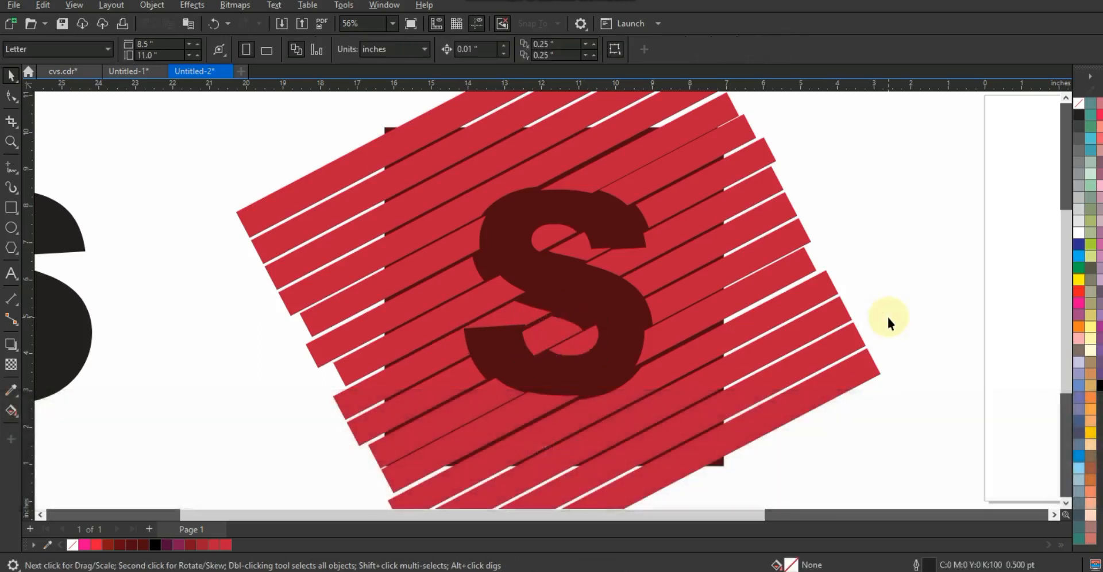
# PowerClip the combined red stripes inside the dark maroon square.
pyautogui.hotkey('ctrl', 'z')
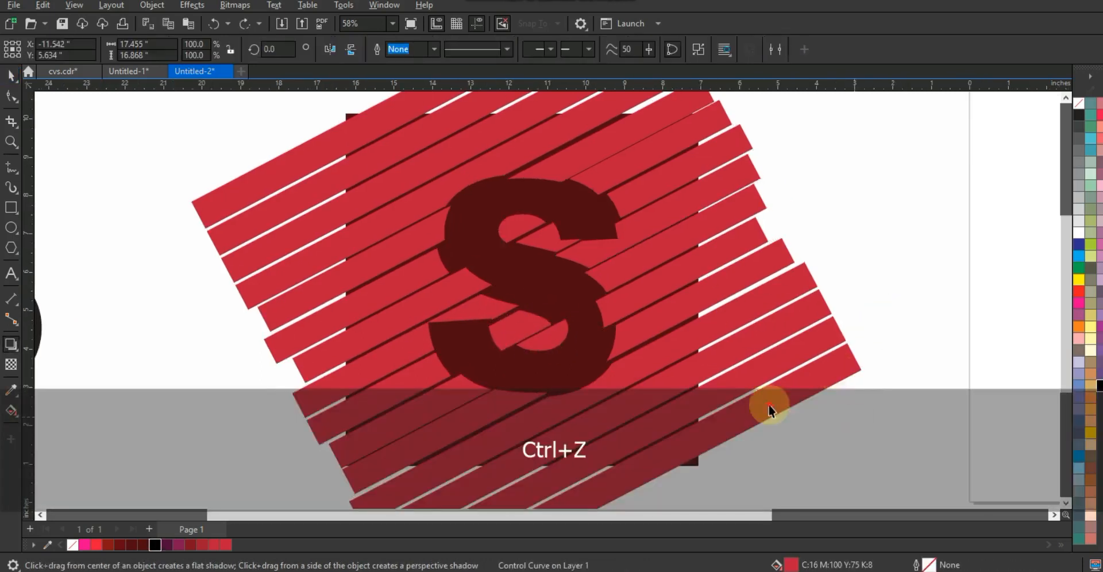
pyautogui.press('w')
pyautogui.click(692, 464)
# Inside the PowerClip, duplicate the stripes, offset the copy slightly downward, fill it black behind the red ones, and preview the finished square full screen.
pyautogui.press('d')
pyautogui.click(630, 293)
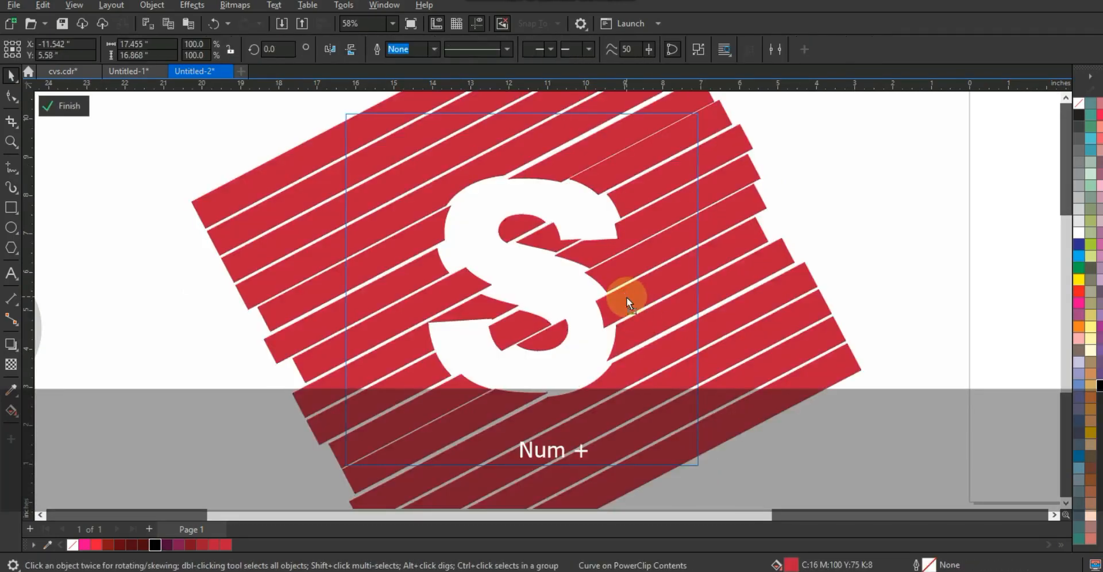
pyautogui.click(1099, 388)
pyautogui.hotkey('shift', 'pagedown')
pyautogui.press('f')
pyautogui.click(758, 315)
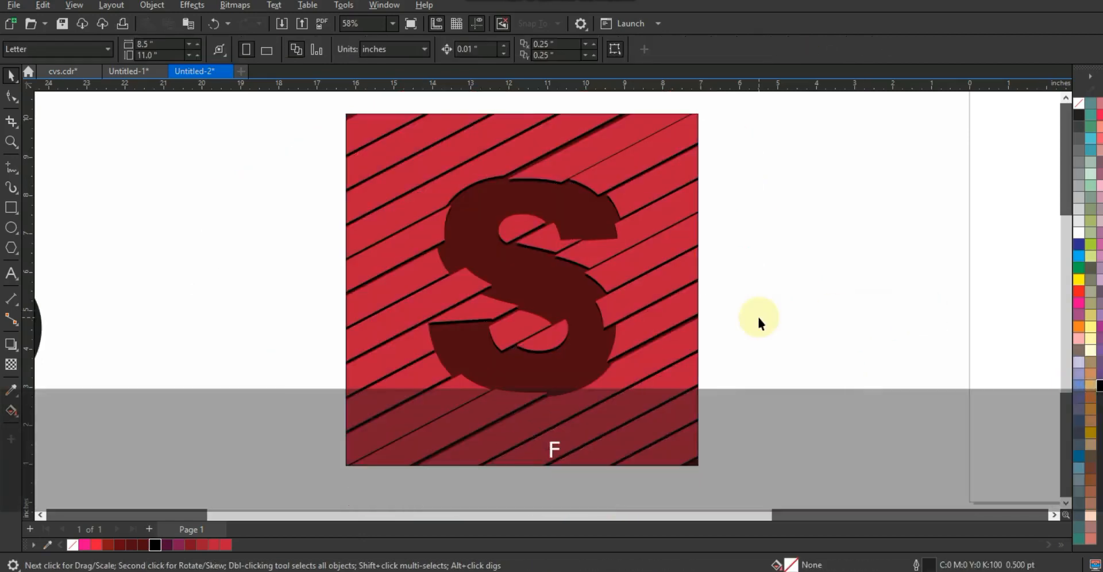
pyautogui.press('F9')
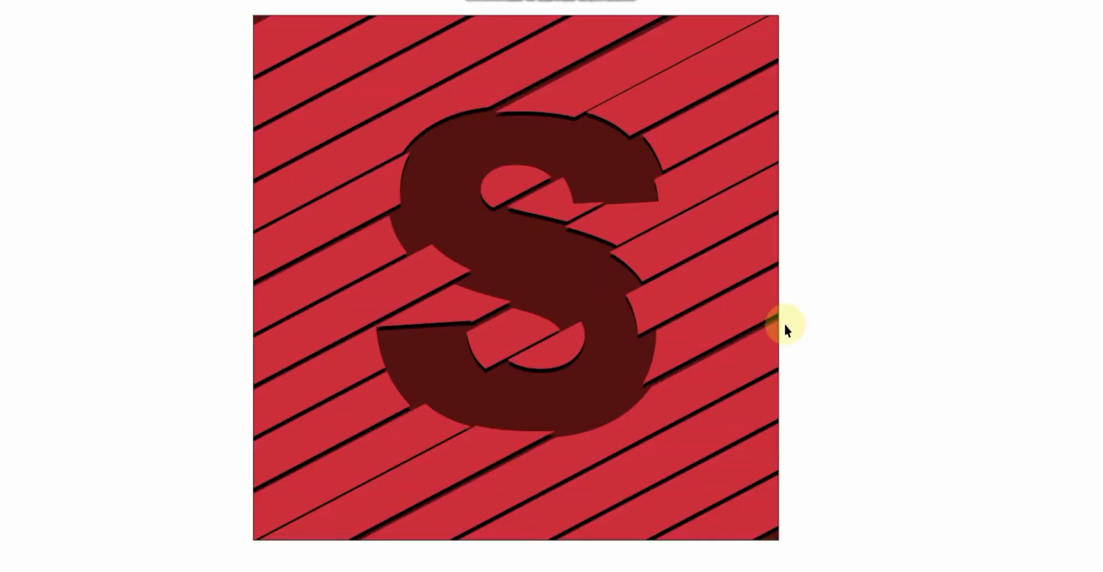
pyautogui.click(749, 371)
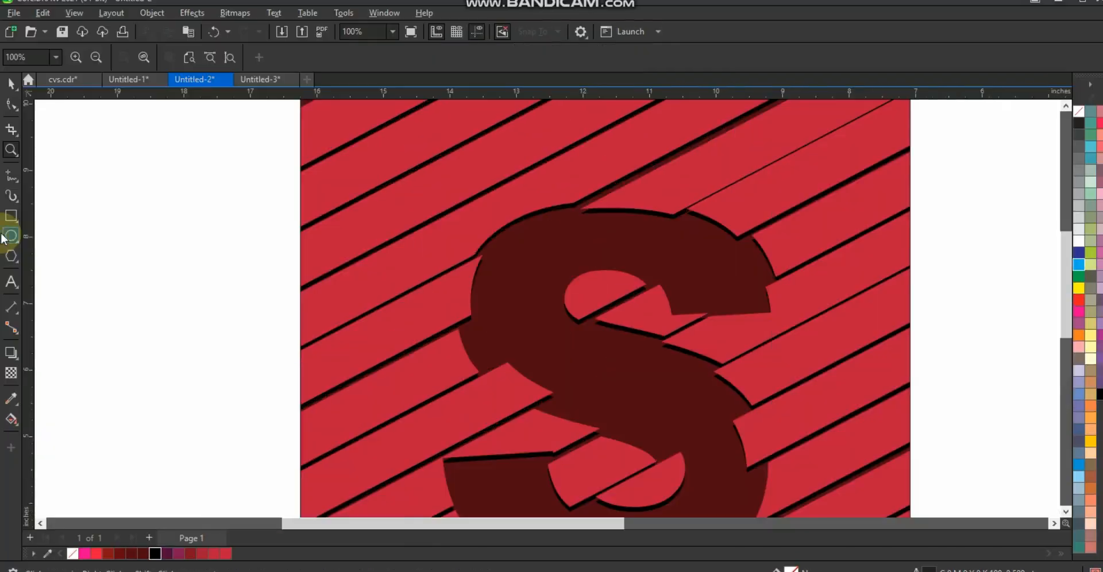
# Draw five small circles of different sizes over the stripes on both sides of the S.
pyautogui.click(11, 236)
pyautogui.moveTo(354, 219); pyautogui.dragTo(383, 274)
pyautogui.moveTo(382, 374); pyautogui.dragTo(397, 407)
pyautogui.moveTo(357, 468); pyautogui.dragTo(374, 420)
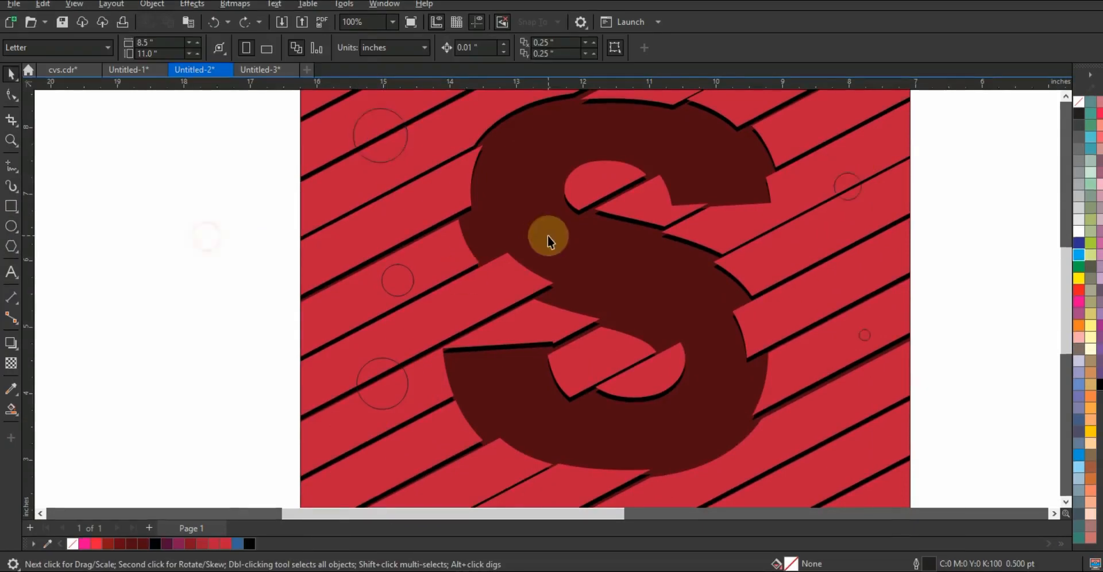
# Move the five circles into the square's PowerClip contents and open those contents for editing.
pyautogui.scroll(-2, 547, 236)
pyautogui.click(722, 384)
pyautogui.hotkey('shift', 'F2')
pyautogui.click(790, 305)
pyautogui.moveTo(807, 152); pyautogui.dragTo(374, 406)
pyautogui.doubleClick(478, 149)
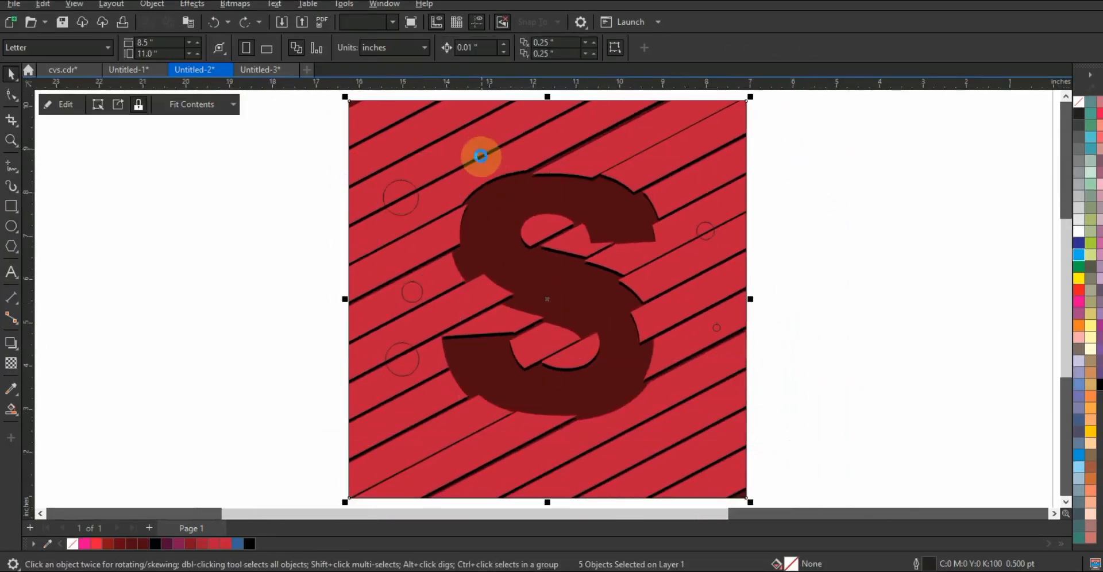
# Use Smart Fill to create blue areas in the two larger circles left of the S and the upper circle right of it.
pyautogui.click(14, 408)
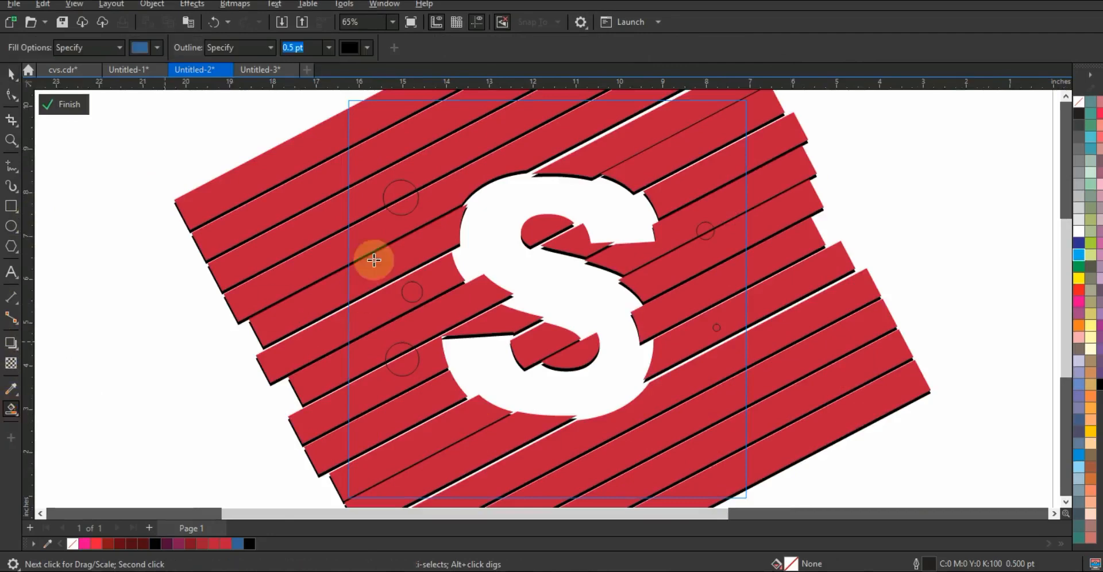
pyautogui.click(399, 197)
pyautogui.click(401, 361)
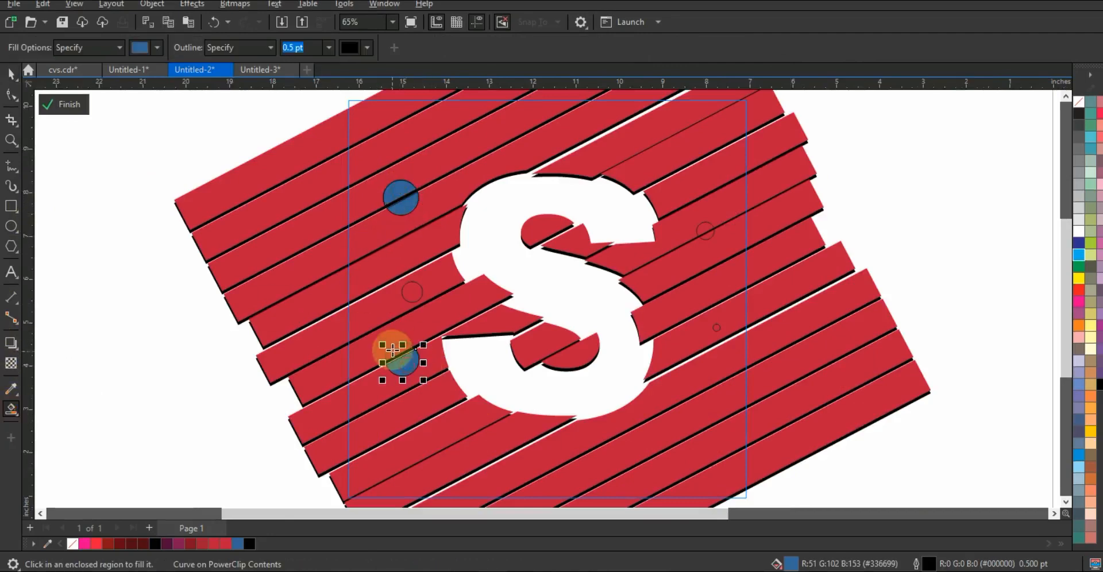
pyautogui.click(707, 232)
pyautogui.click(707, 231)
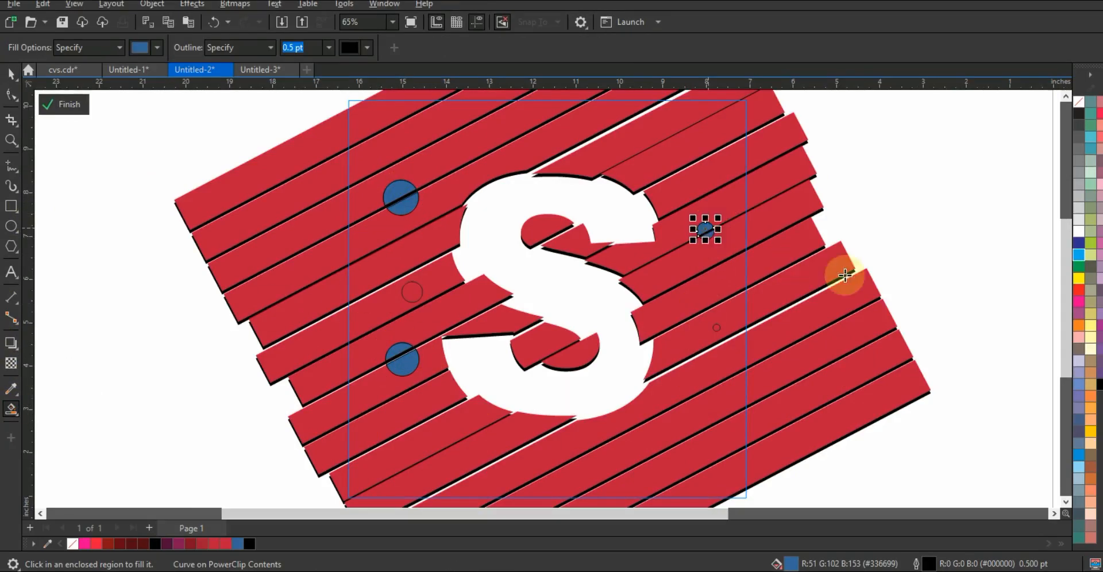
# Change the fill of the blue circle areas to yellow (C0 M20 Y100 K0) and remove their outlines.
pyautogui.click(16, 76)
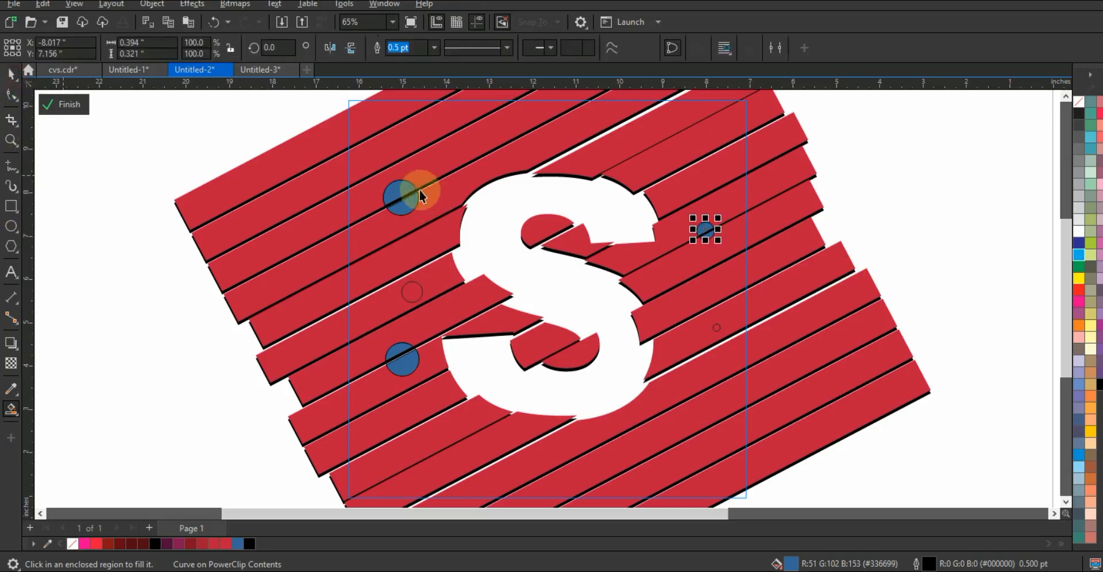
pyautogui.click(402, 211)
pyautogui.keyDown('shift'); pyautogui.click(402, 359); pyautogui.keyUp('shift')
pyautogui.keyDown('shift'); pyautogui.click(707, 231); pyautogui.keyUp('shift')
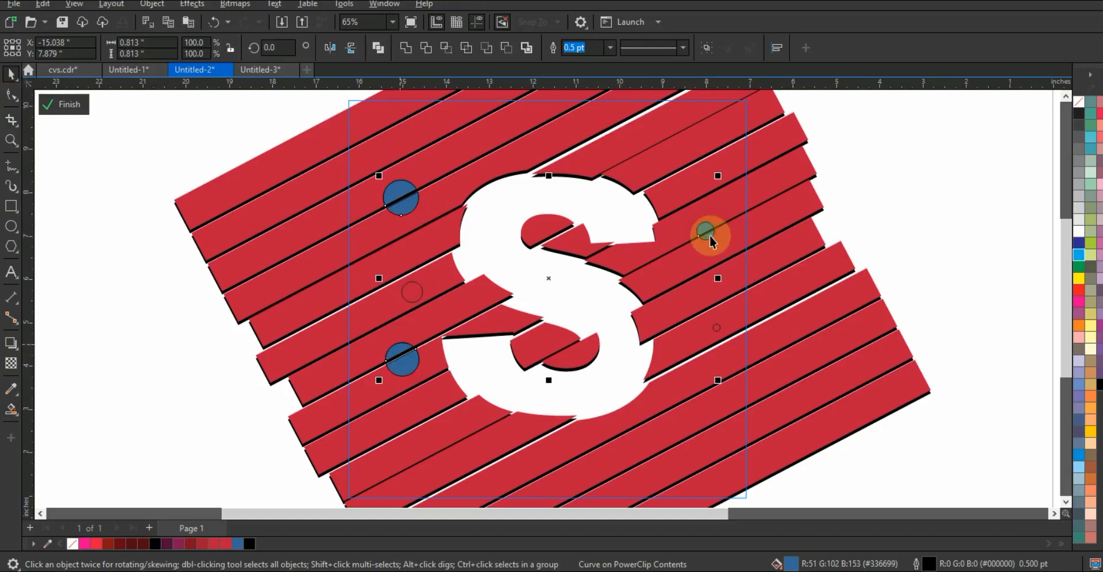
pyautogui.click(1093, 434)
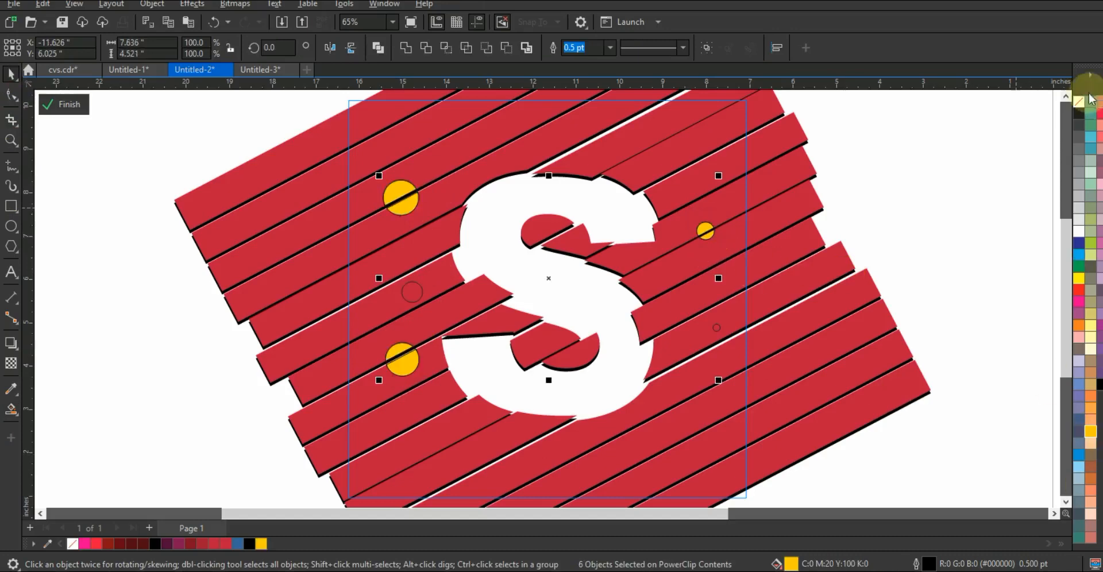
pyautogui.rightClick(1083, 102)
pyautogui.click(1075, 110)
# Slide the upper half of the upper-left yellow circle about 0.4 in along the stripe edge and delete the leftover circle outline.
pyautogui.moveTo(873, 116); pyautogui.dragTo(274, 408)
pyautogui.hotkey('shift', 'F2')
pyautogui.click(381, 182)
pyautogui.click(247, 124)
pyautogui.hotkey('shift', 'F2')
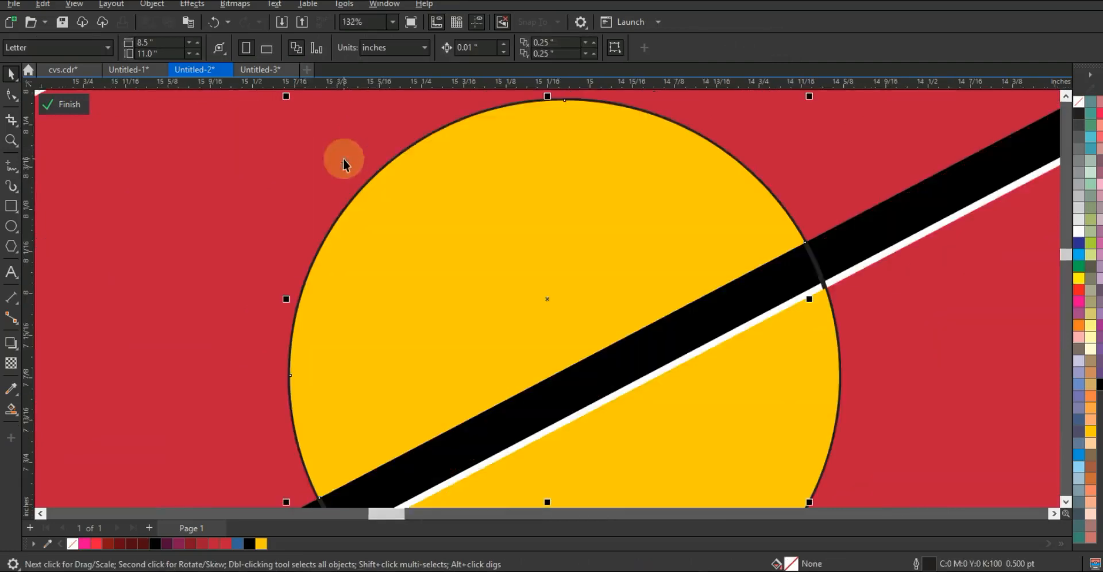
pyautogui.scroll(-2, 560, 279)
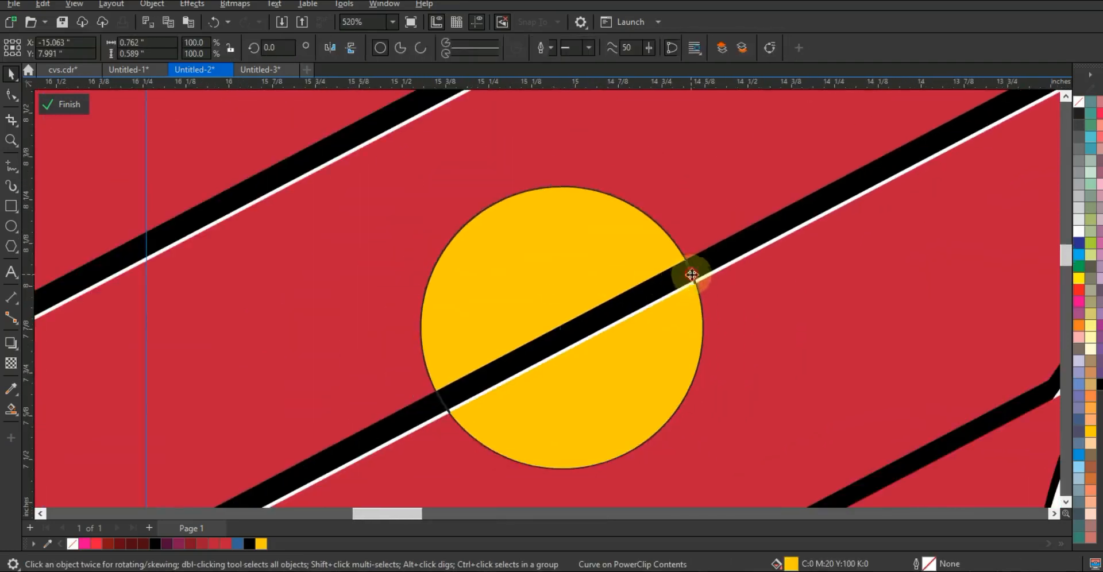
pyautogui.moveTo(547, 285); pyautogui.dragTo(675, 218)
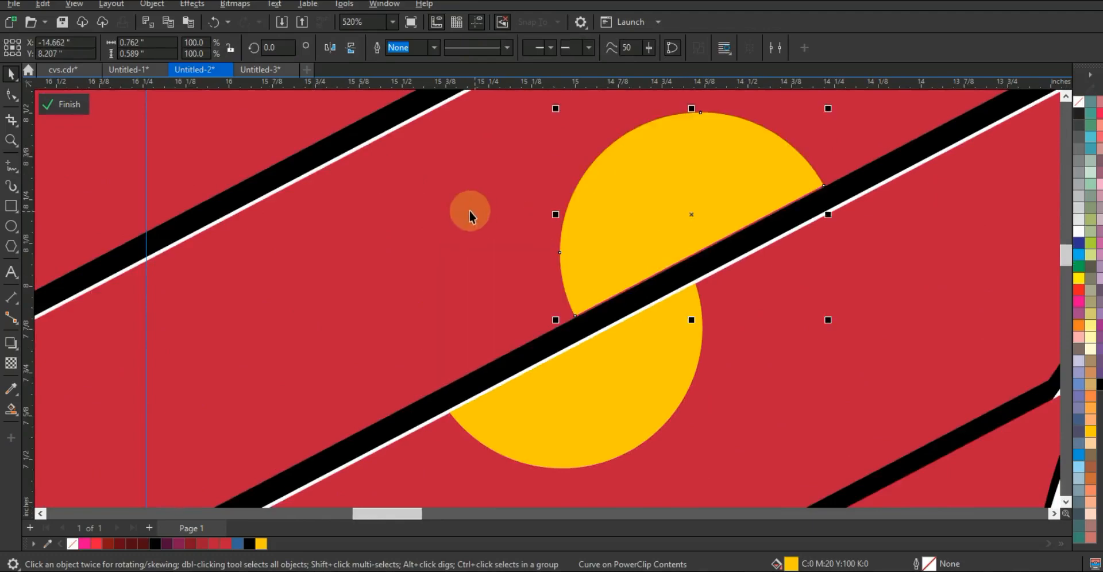
# Slide the lower half of the lower-left yellow circle about 0.2 in down along the stripe edge and delete the leftover circle outline.
pyautogui.press('F4')
pyautogui.moveTo(429, 190); pyautogui.dragTo(804, 395)
pyautogui.hotkey('shift', 'F2')
pyautogui.click(267, 470)
pyautogui.hotkey('shift', 'F2')
pyautogui.scroll(-1, 599, 265)
pyautogui.moveTo(593, 281); pyautogui.dragTo(508, 315)
pyautogui.click(749, 302)
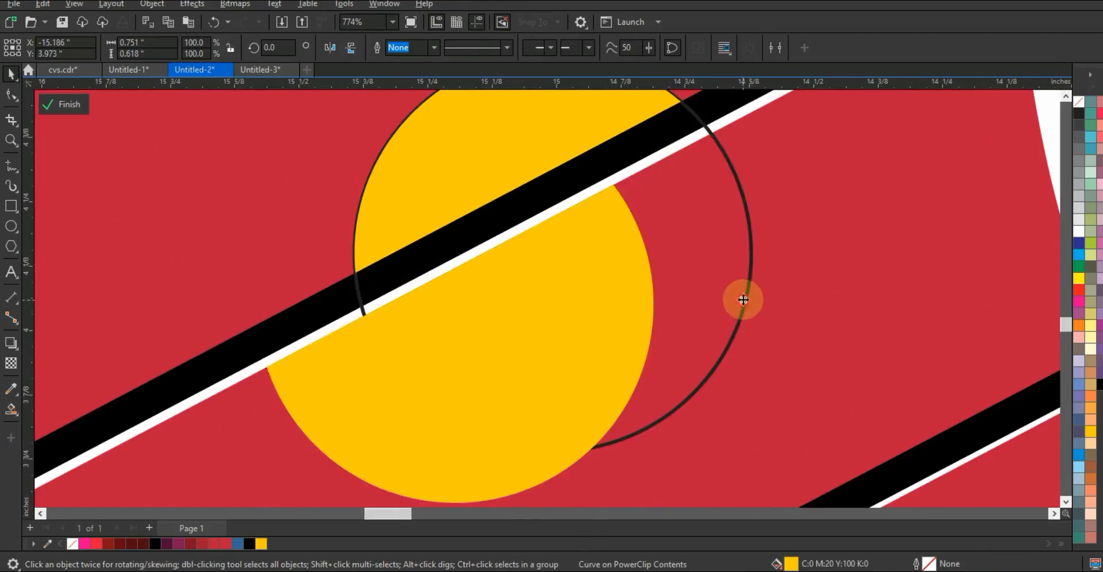
pyautogui.press('Escape')
# Slide the lower half of the yellow circle right of the S about 0.1 in up along the stripe edge and delete its leftover outline.
pyautogui.press('F4')
pyautogui.moveTo(824, 247); pyautogui.dragTo(704, 287)
pyautogui.hotkey('shift', 'F2')
pyautogui.press('Escape')
pyautogui.click(642, 387)
pyautogui.moveTo(695, 368); pyautogui.dragTo(731, 342)
pyautogui.click(740, 255)
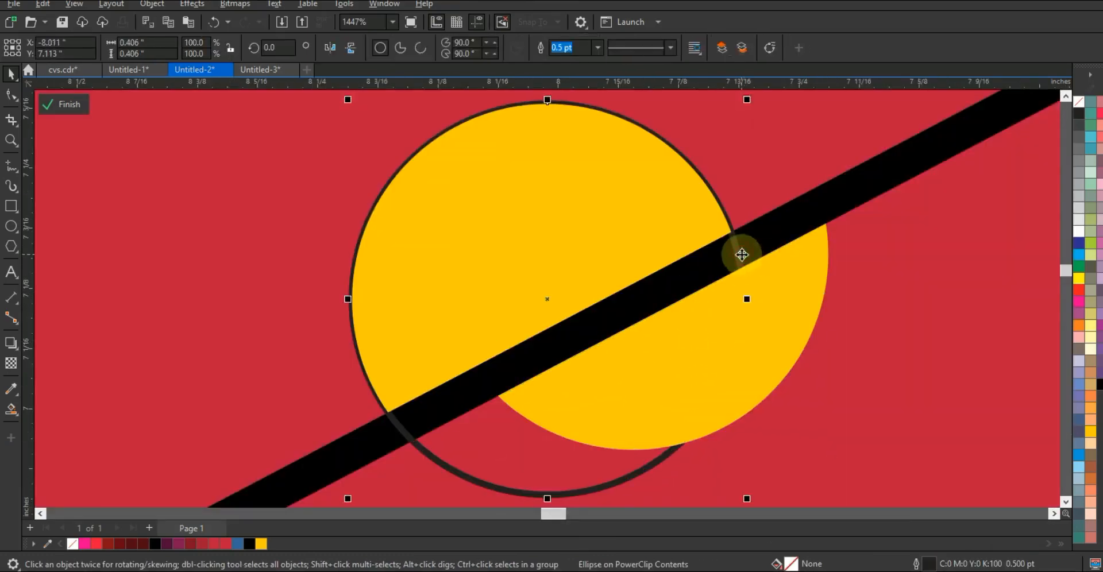
pyautogui.press('Delete')
# Fill the two remaining small circles, left and lower right of the S, with orange and remove their outlines.
pyautogui.press('F4')
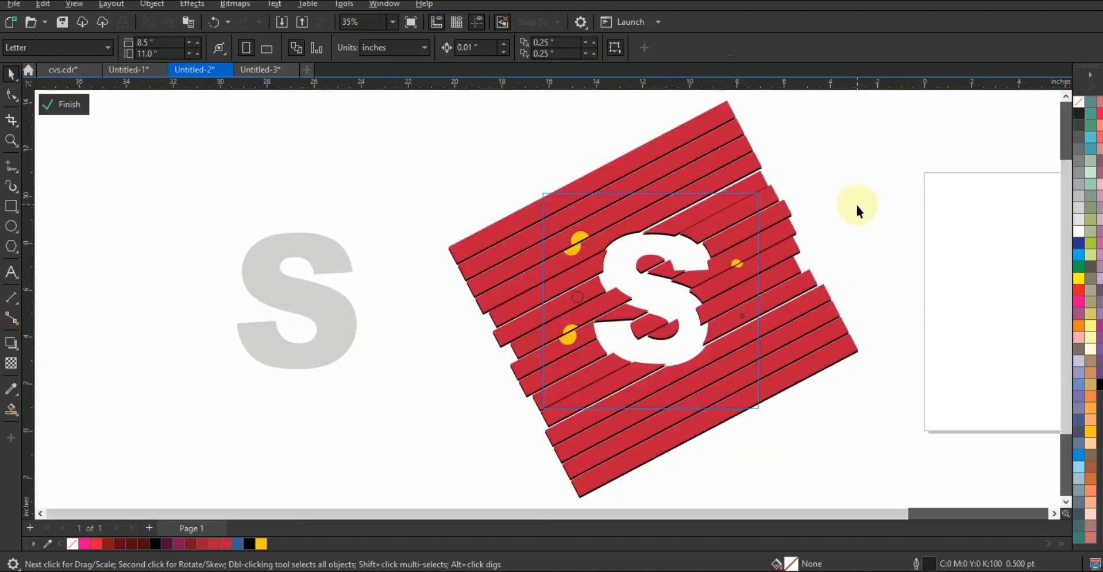
pyautogui.hotkey('ctrl', 'a')
pyautogui.click(862, 296)
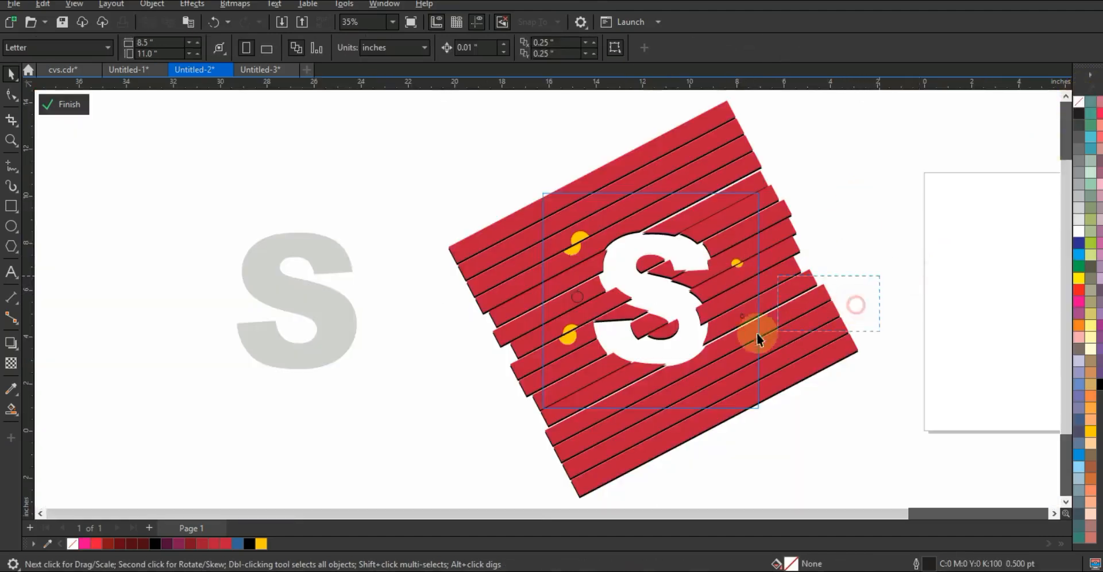
pyautogui.click(584, 303)
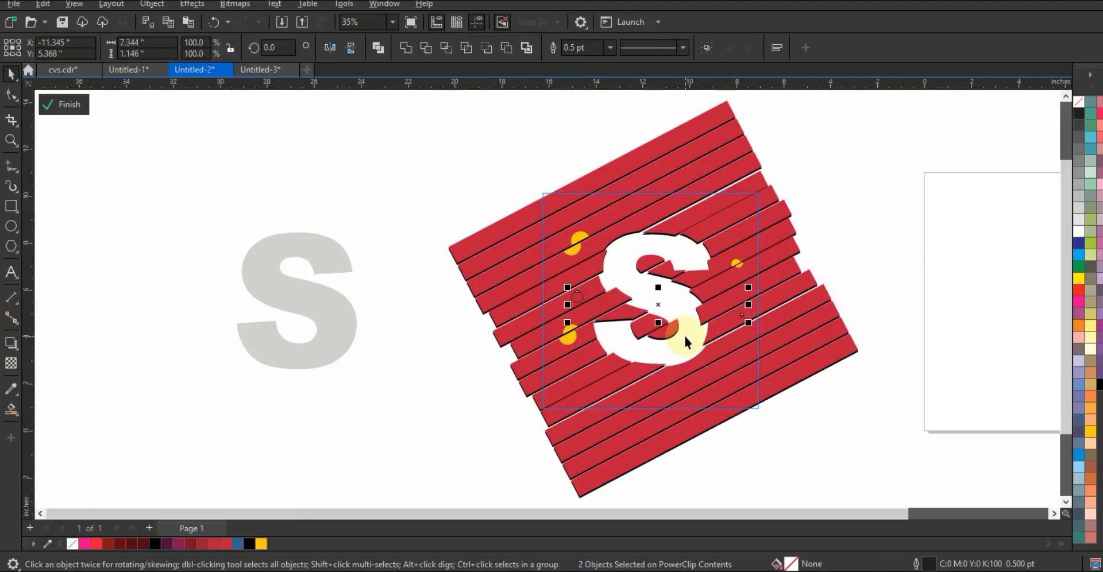
pyautogui.moveTo(859, 143); pyautogui.dragTo(448, 459)
pyautogui.rightClick(1076, 103)
pyautogui.click(1031, 112)
# Finish editing the square's PowerClip contents and show the finished square enlarged in full-screen preview.
pyautogui.click(875, 188)
pyautogui.keyDown('ctrl'); pyautogui.click(889, 210); pyautogui.keyUp('ctrl')
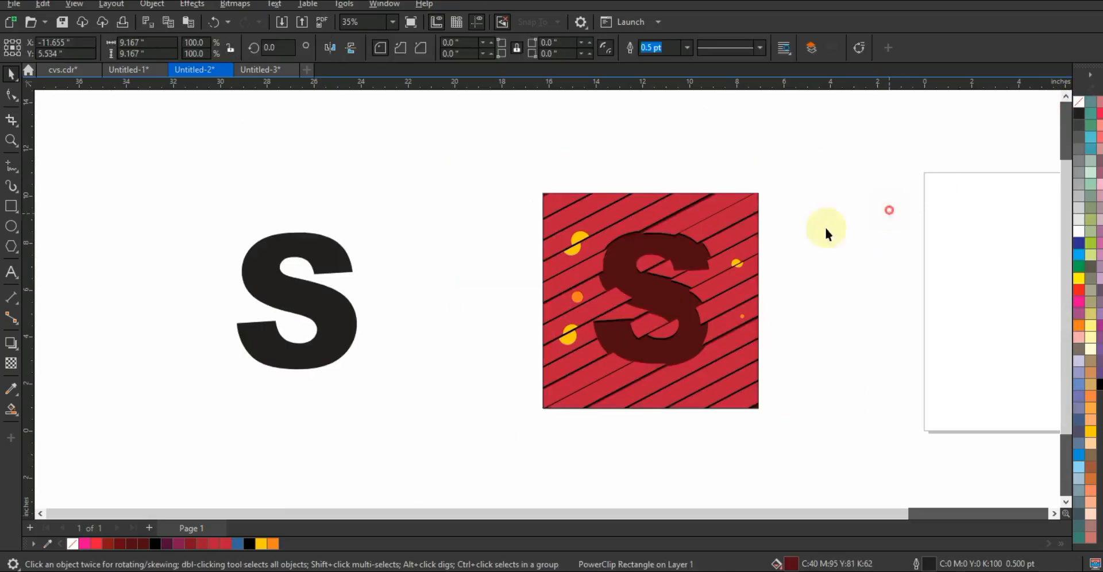
pyautogui.hotkey('shift', 'F2')
pyautogui.press('F9')
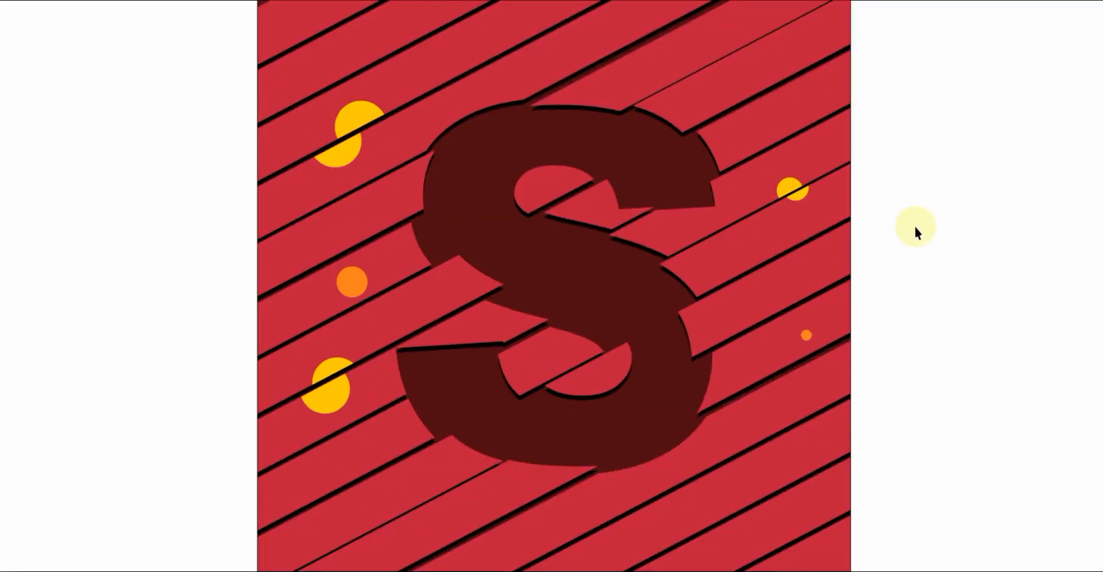